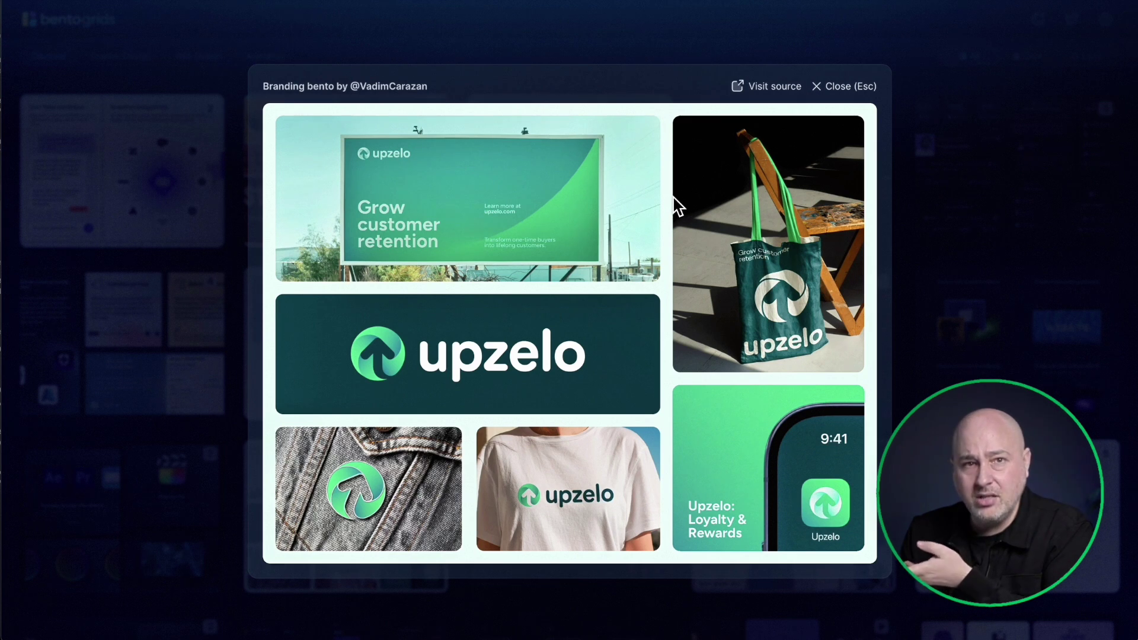
Step: Preview the Helper brand and Spark bento grids from the design gallery
click(832, 89)
click(392, 167)
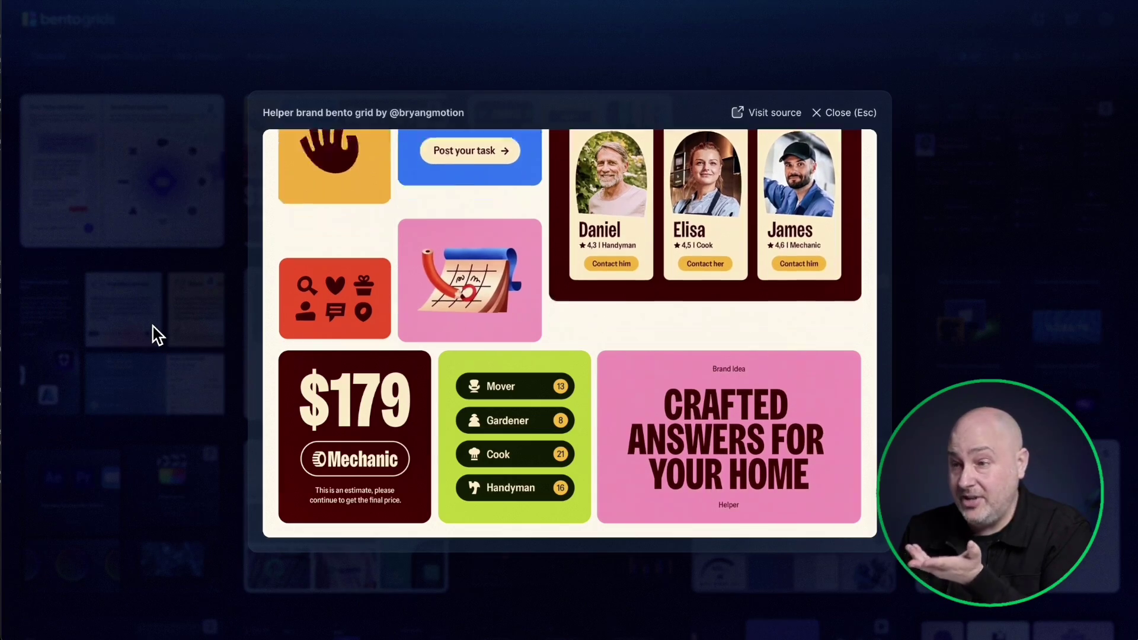
click(153, 326)
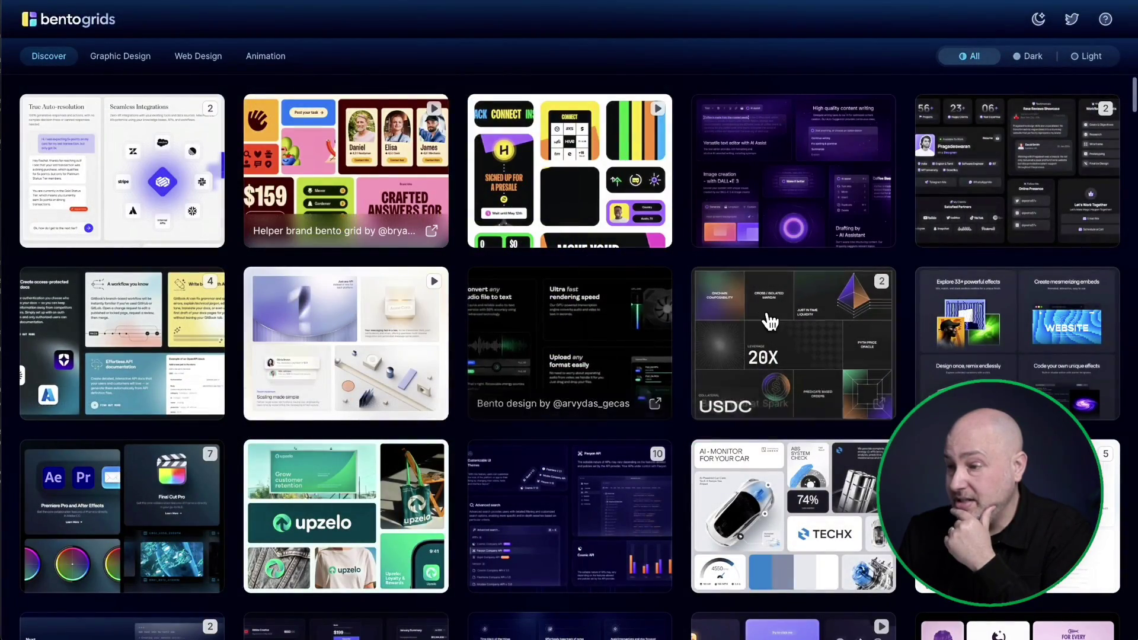
click(770, 321)
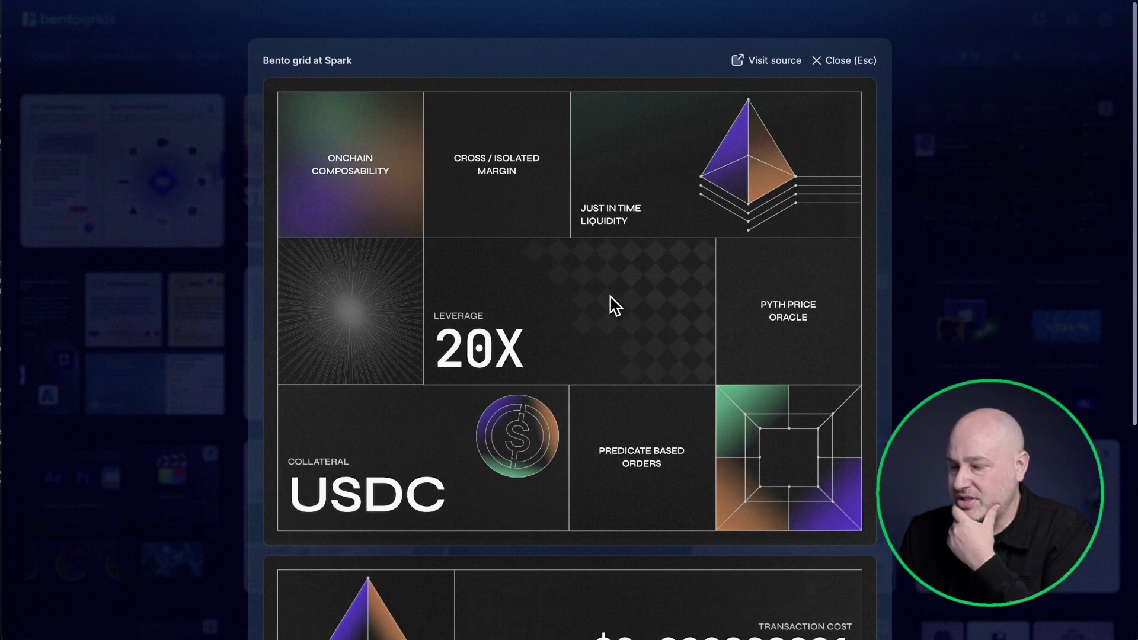
click(207, 257)
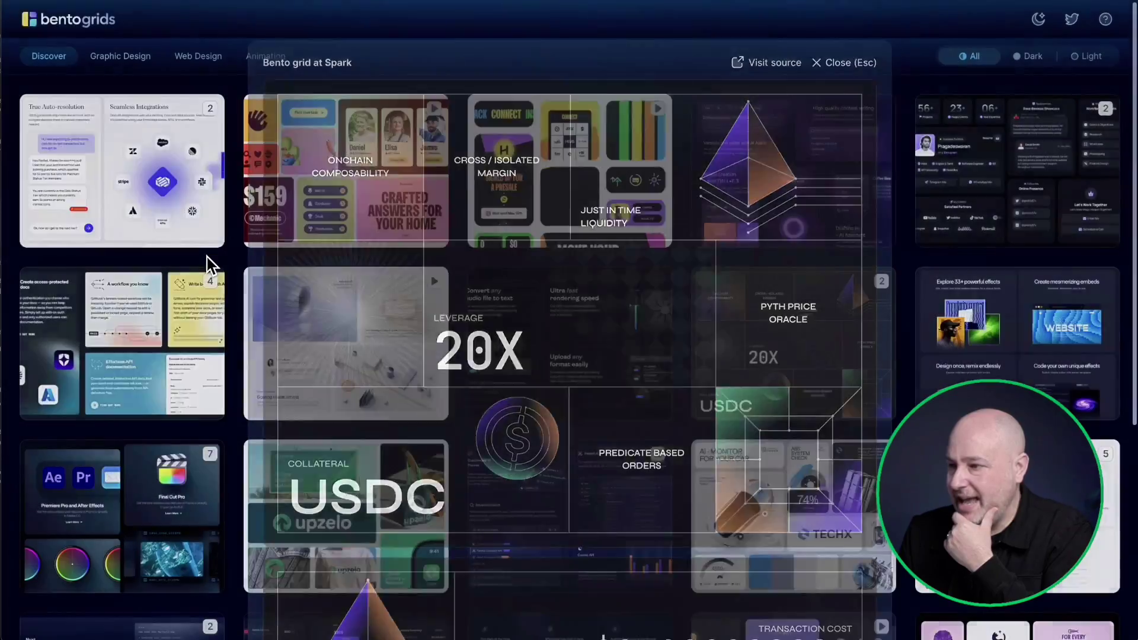
Step: Browse further down the gallery and preview the Halo Branding and Upzelo bento grids
scroll(583, 257, down, 2)
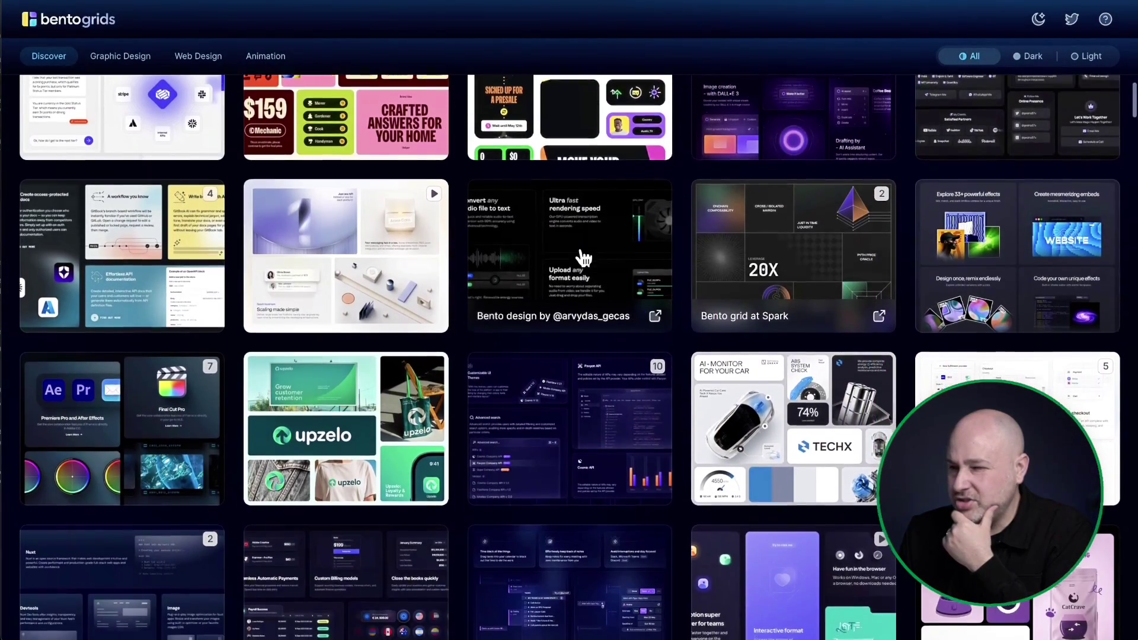
scroll(579, 256, down, 1)
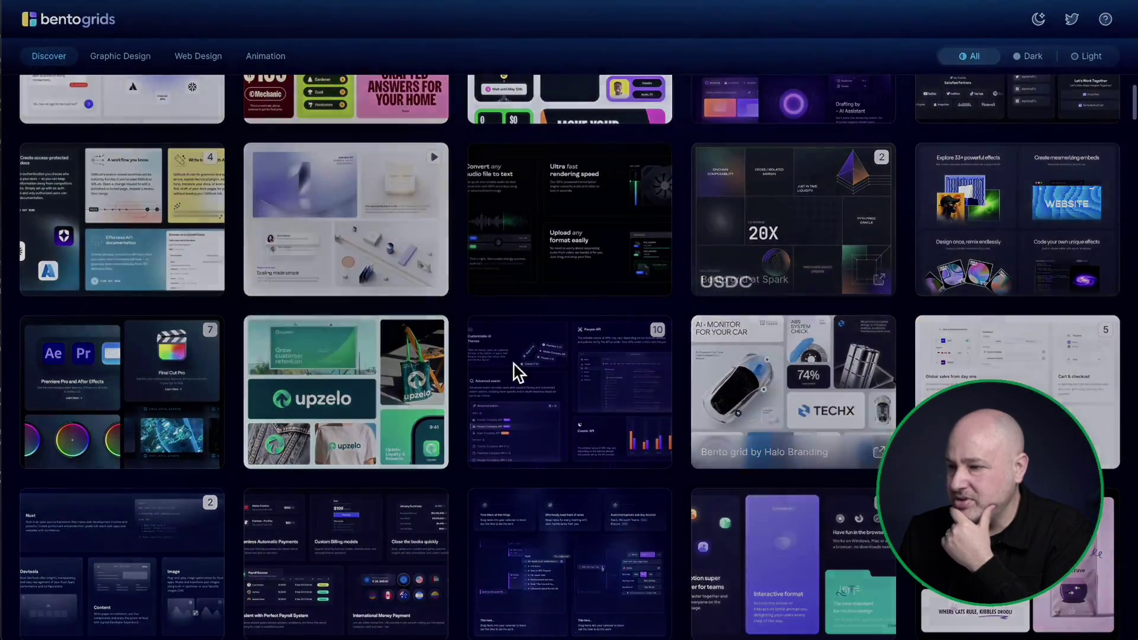
click(514, 364)
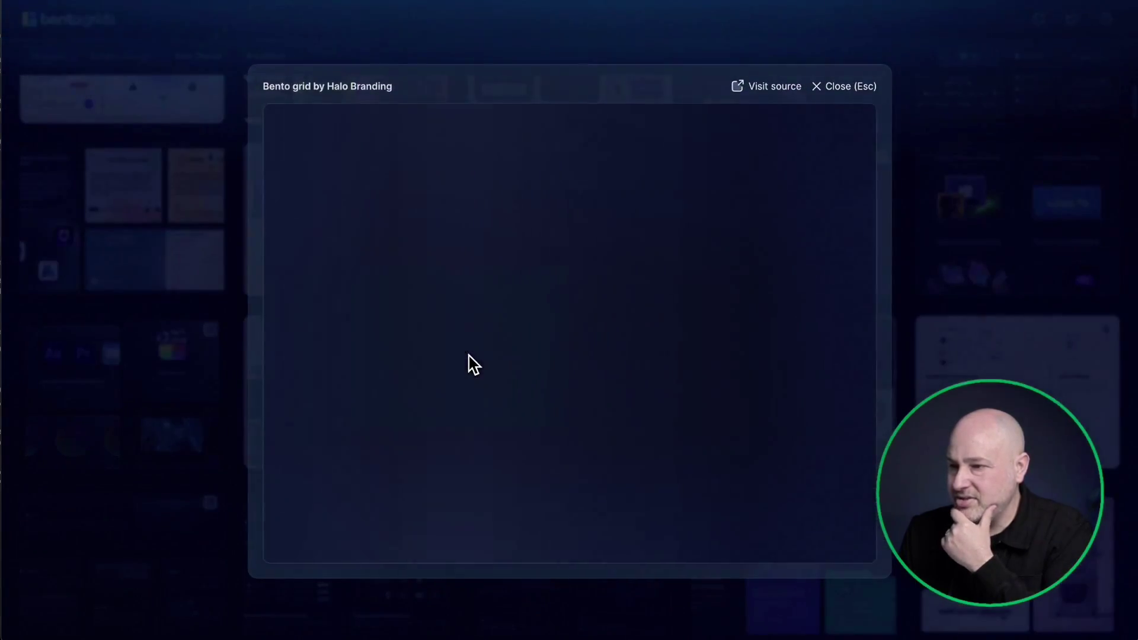
click(138, 318)
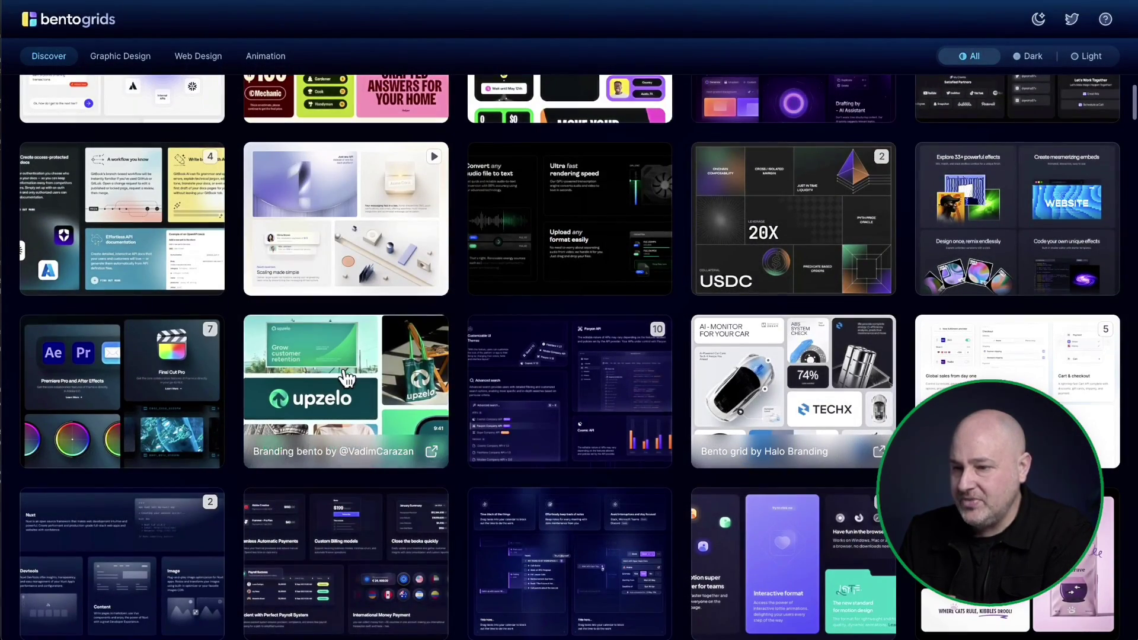
click(343, 364)
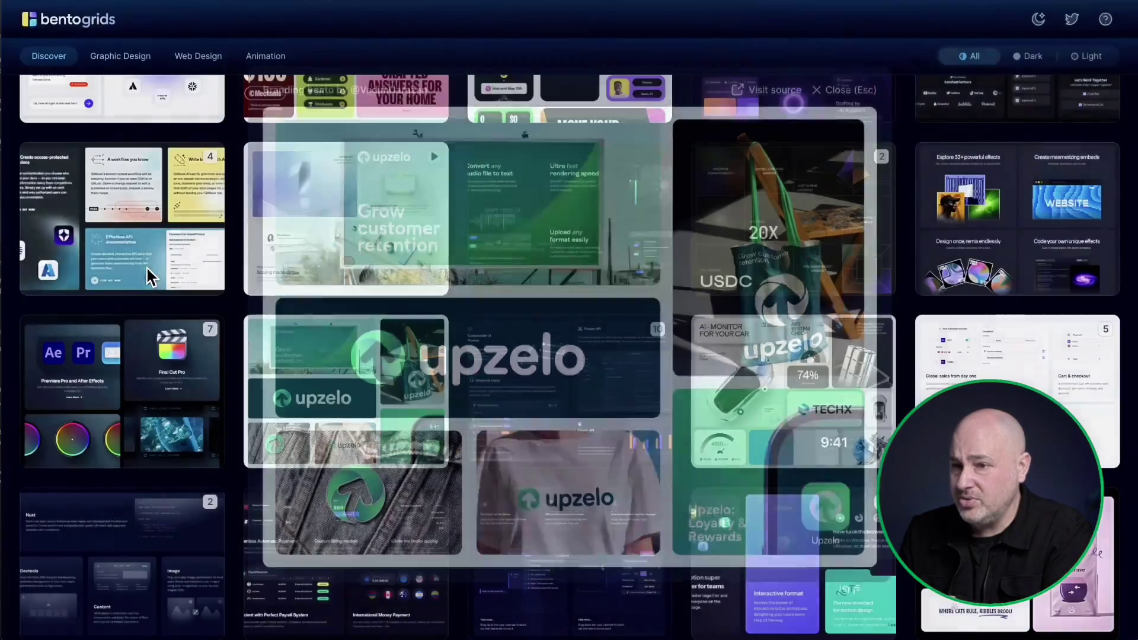
click(155, 264)
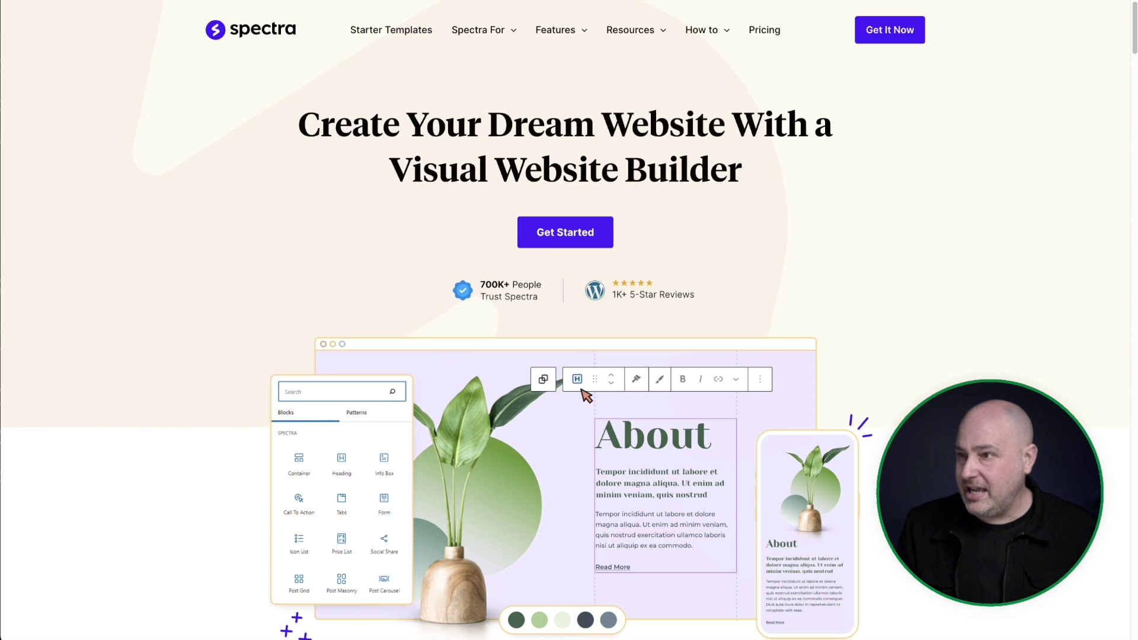
key(super+t)
text(https://app.zipwp.com/blueprint/learn-css-grid-yzb)
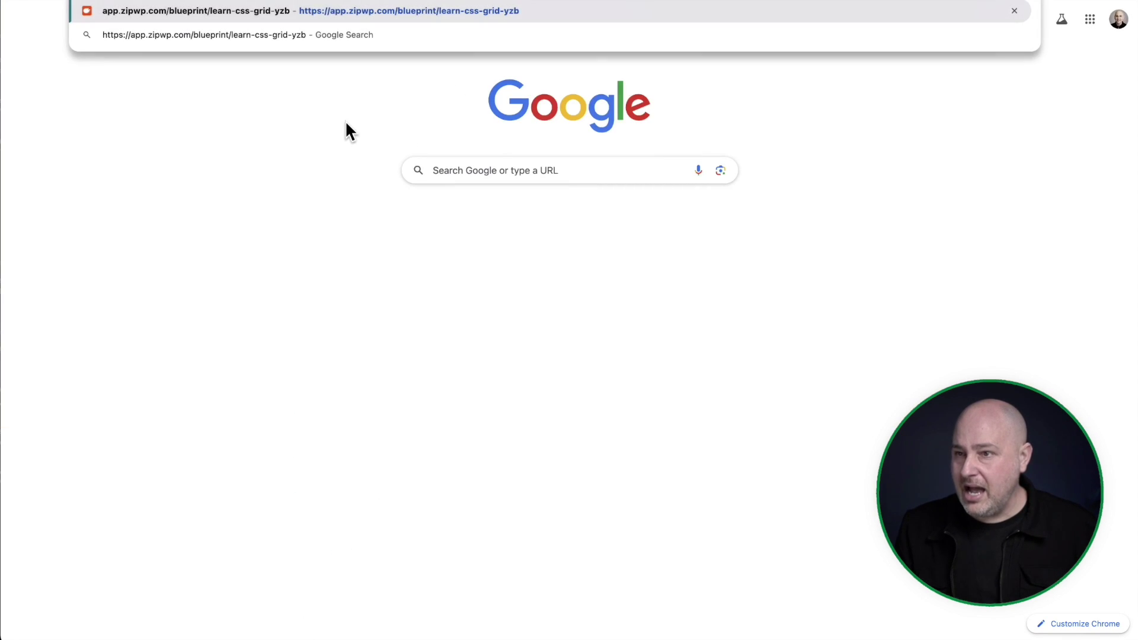
key(Return)
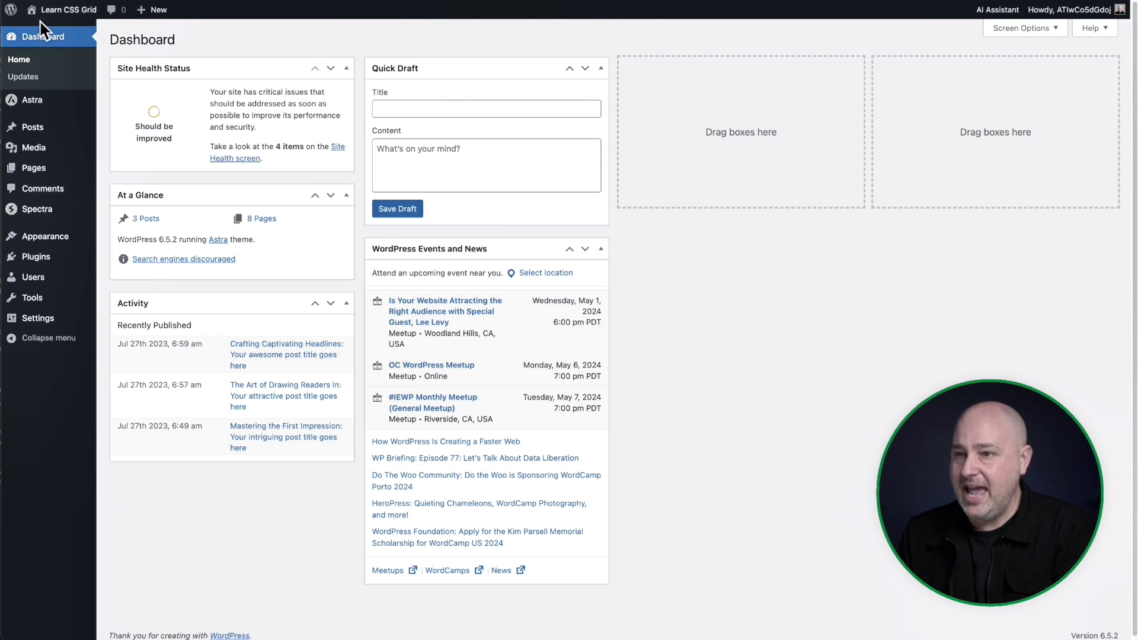
Step: Visit the front end of the Learn CSS Grid site and review the home page's hero text
mouse_move(48, 14)
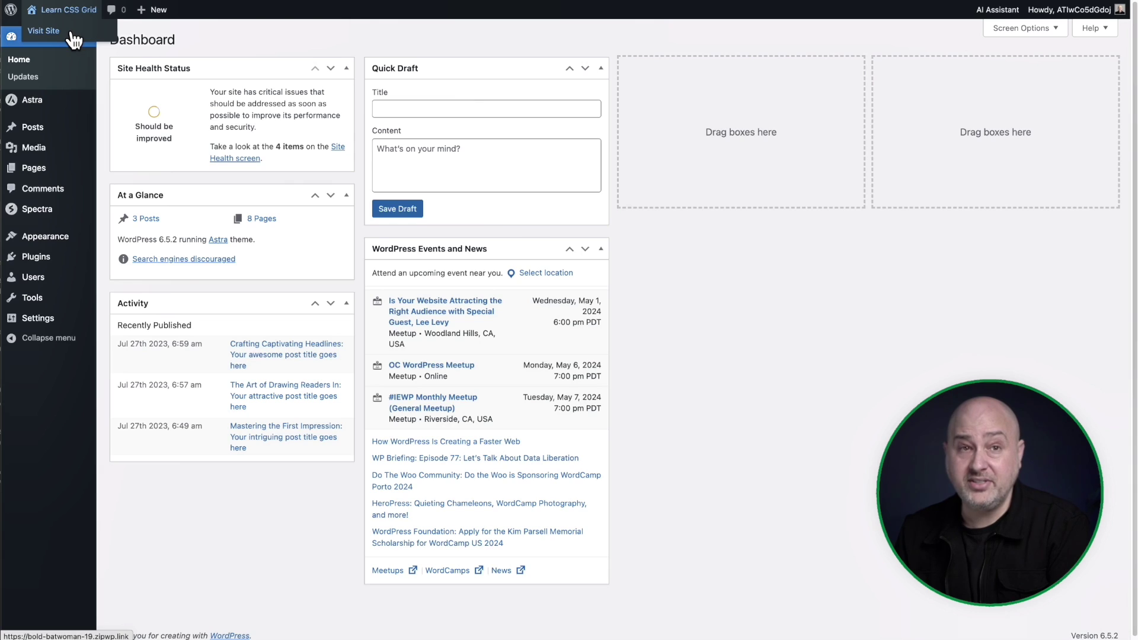
click(71, 34)
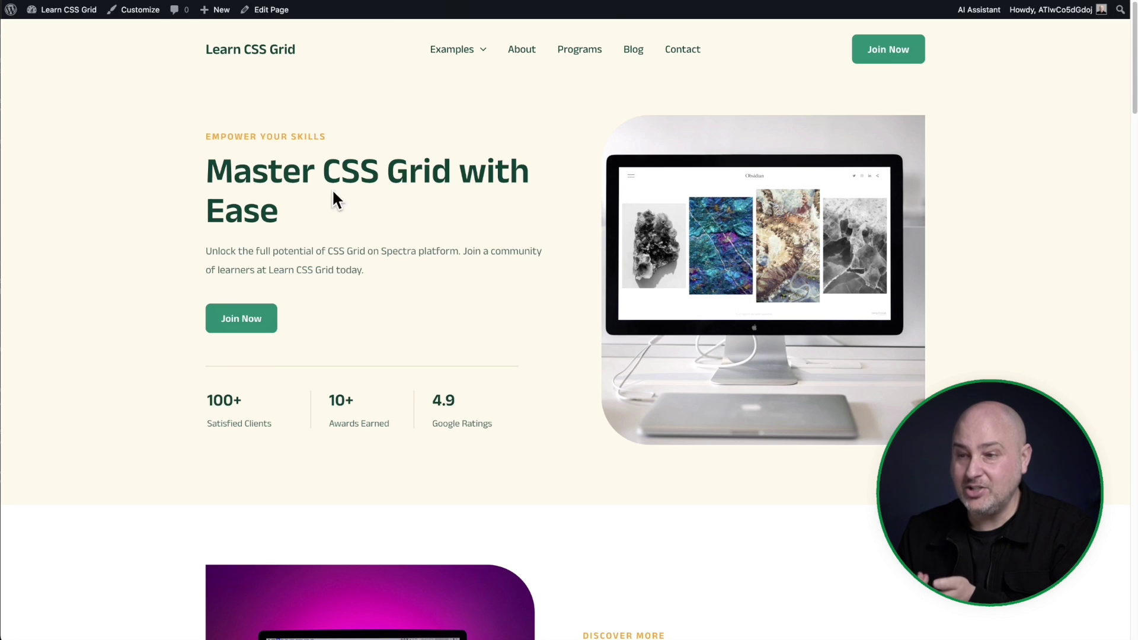
drag(199, 173, 367, 273)
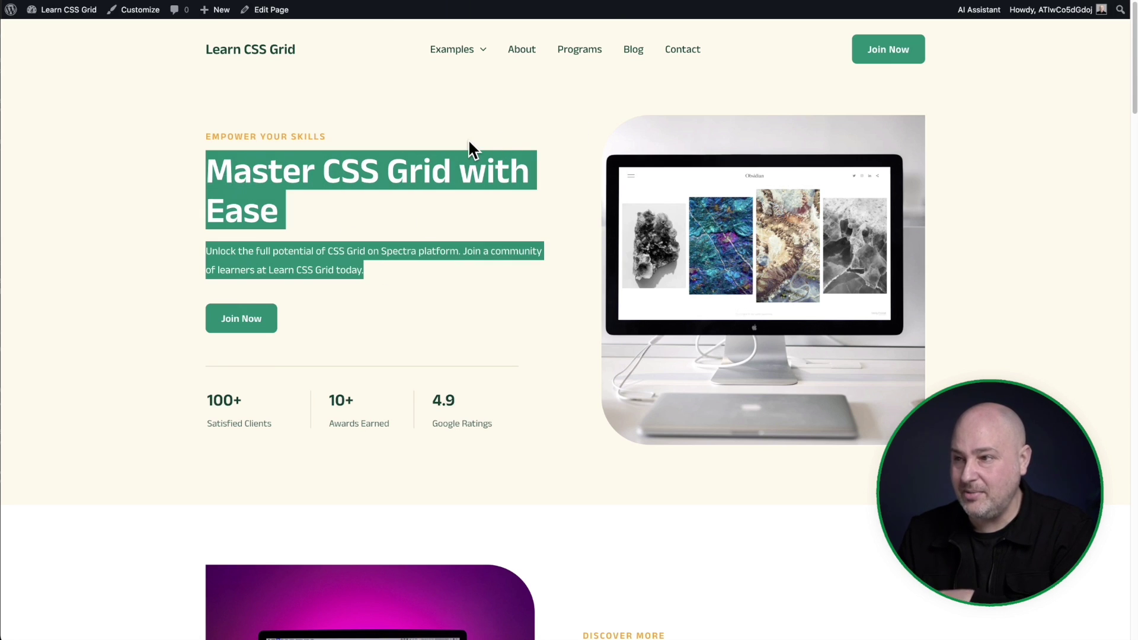
click(418, 212)
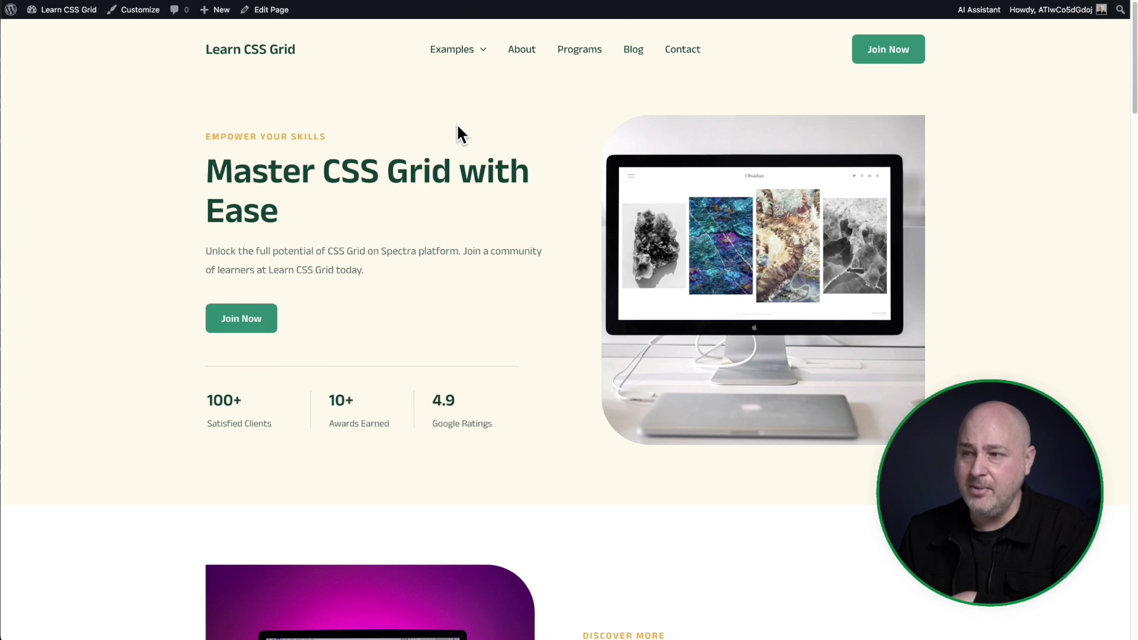
Step: Open the first grid example page and examine its layout of Getting Started cards
mouse_move(462, 50)
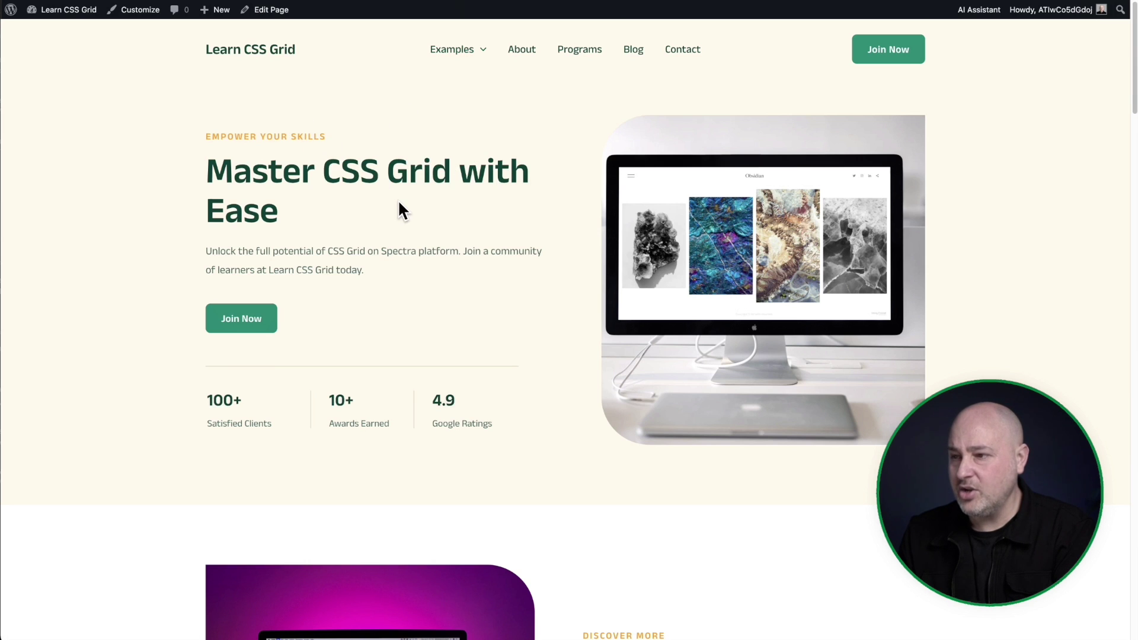
scroll(398, 204, down, 4)
scroll(399, 204, up, 1)
scroll(399, 205, down, 1)
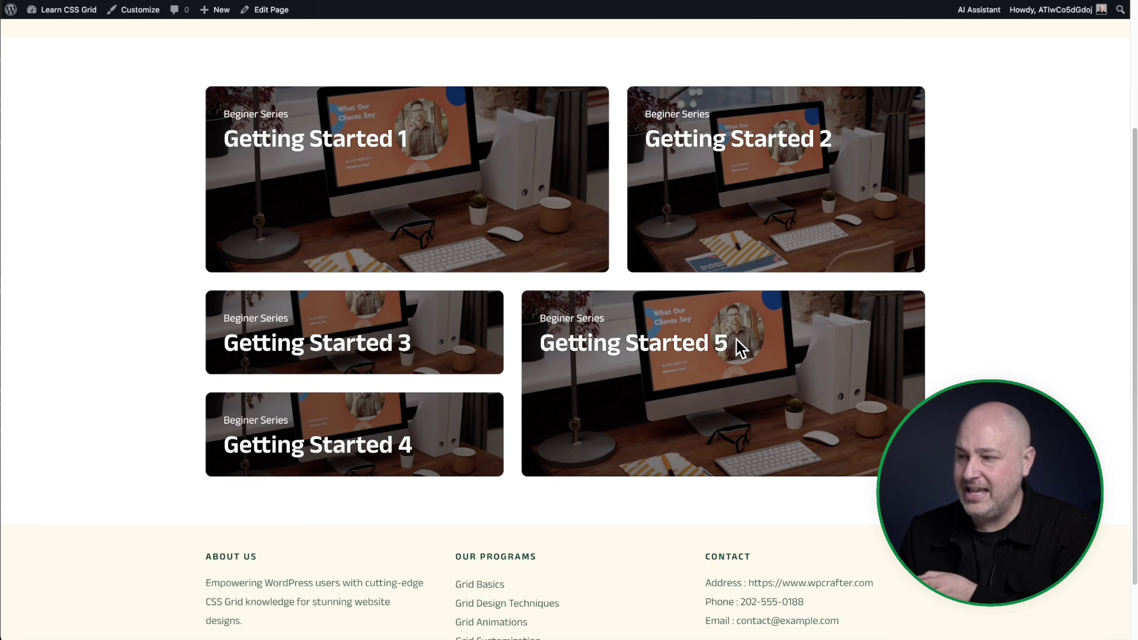
drag(736, 347, 575, 338)
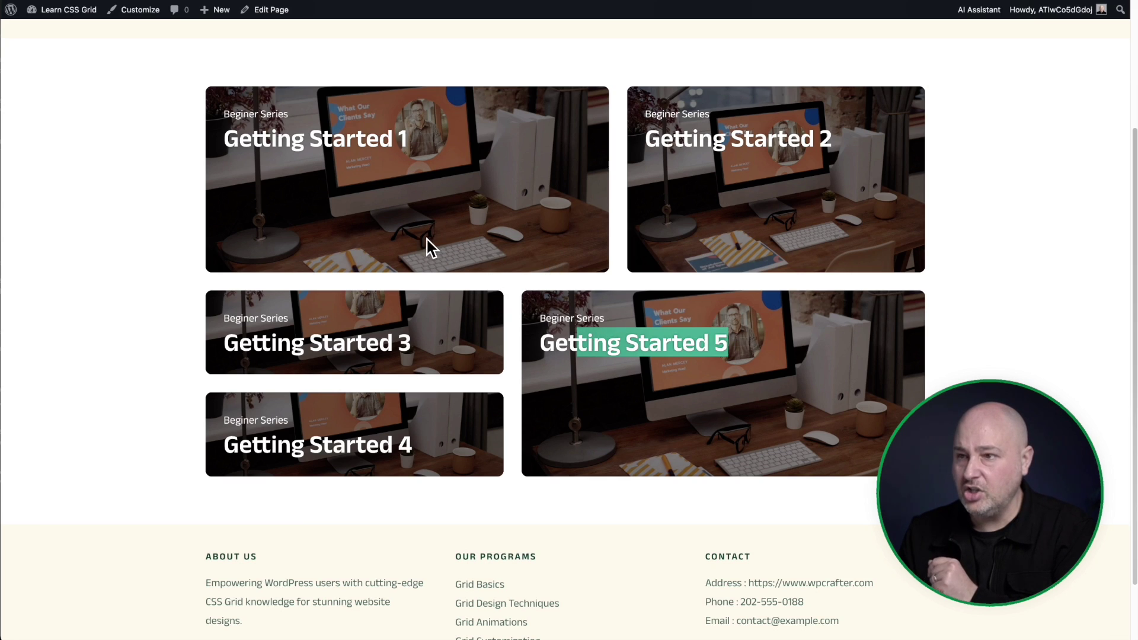
scroll(269, 134, up, 3)
Step: Open the Grid Example 2 page and examine how its text blocks and images are arranged
mouse_move(445, 44)
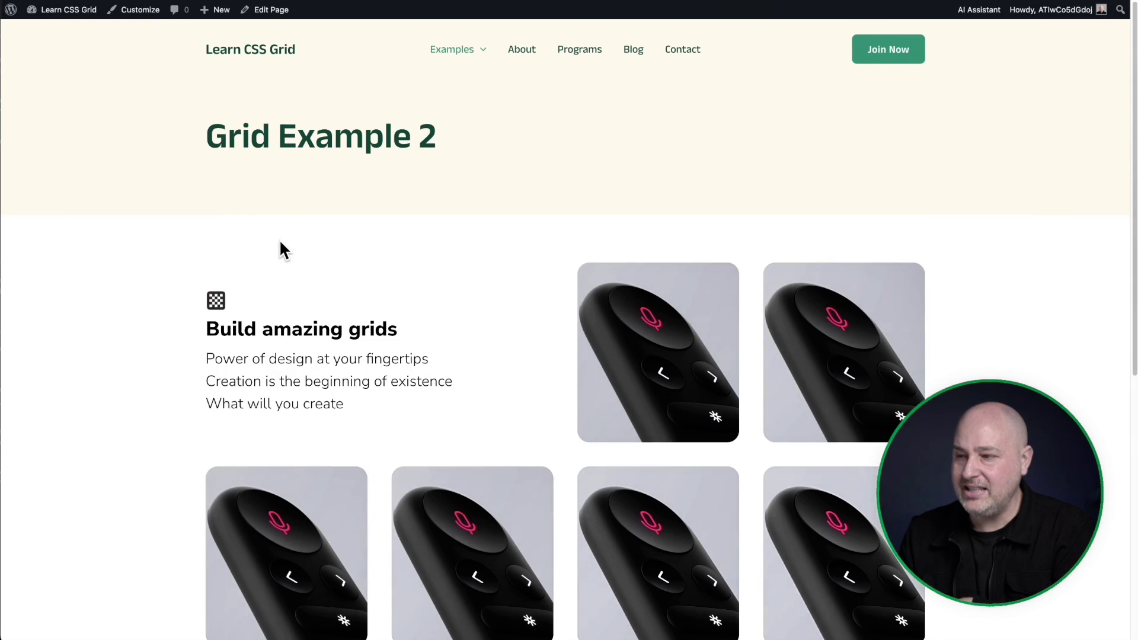
scroll(279, 247, down, 3)
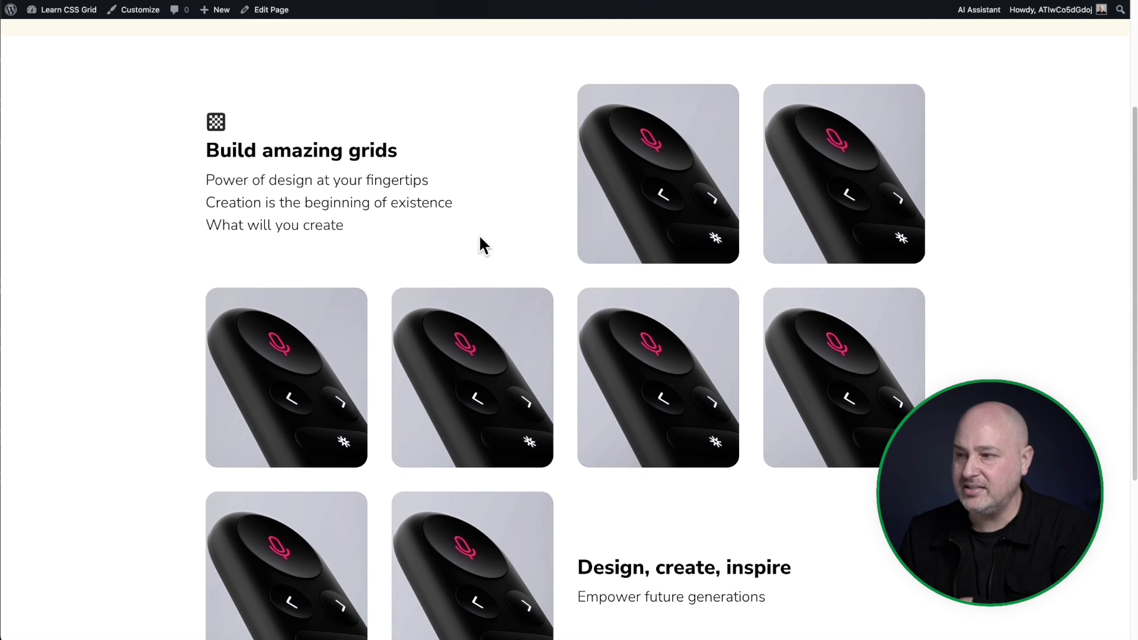
drag(699, 193, 735, 219)
drag(353, 345, 324, 353)
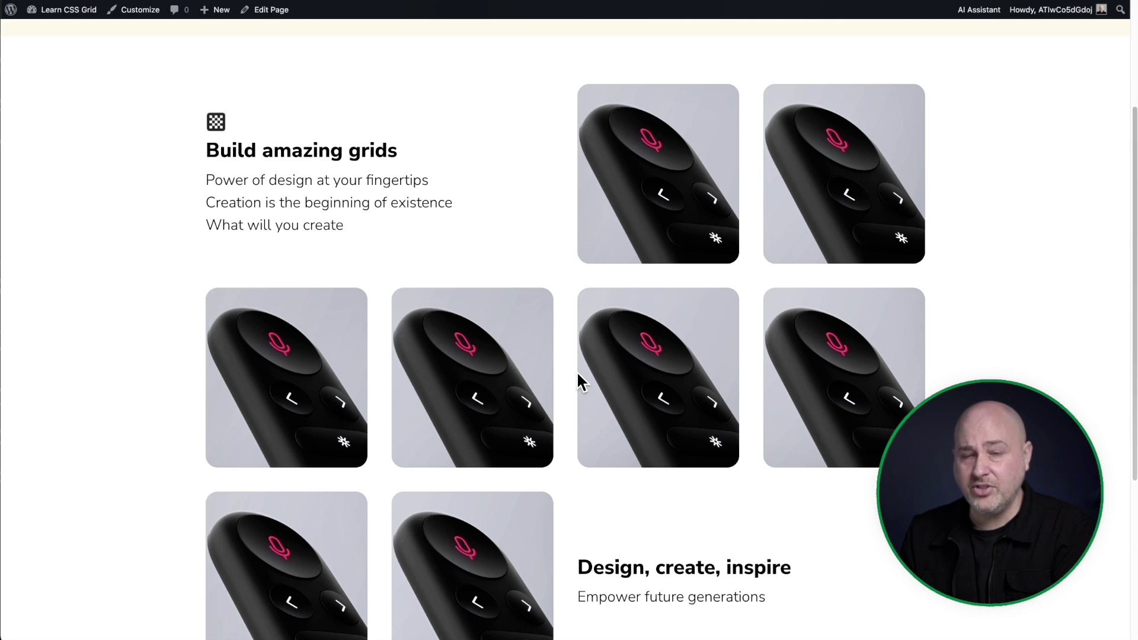
drag(409, 221, 180, 93)
click(318, 166)
scroll(332, 181, down, 3)
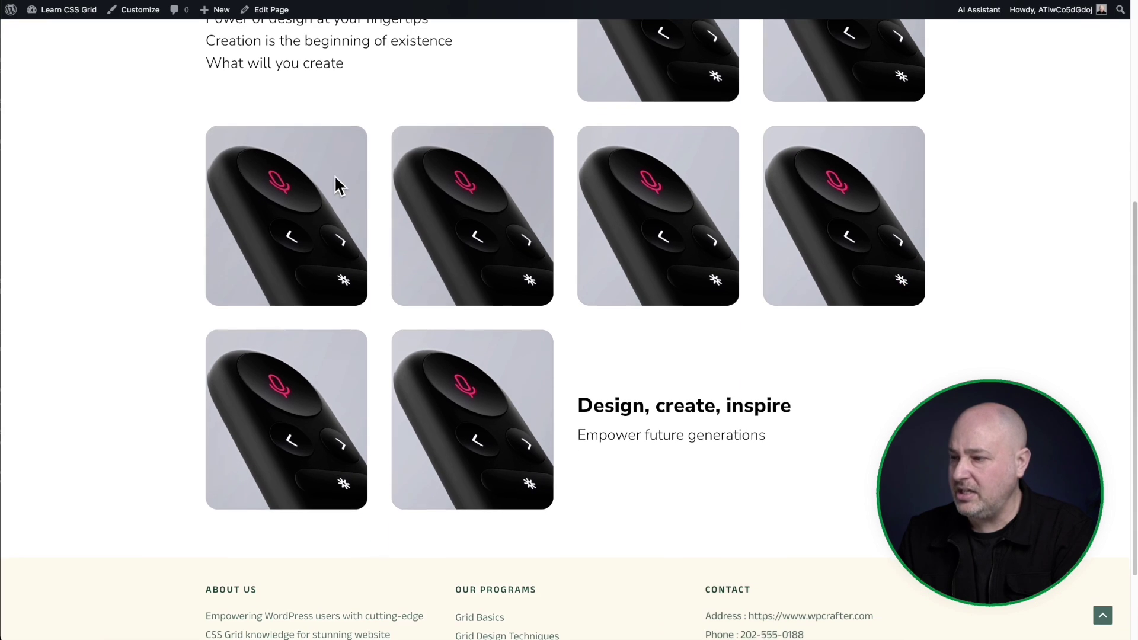
Step: Open the Grid Example 3 page and examine how the Getting Started cards span its columns and rows
scroll(592, 409, up, 3)
scroll(585, 407, up, 3)
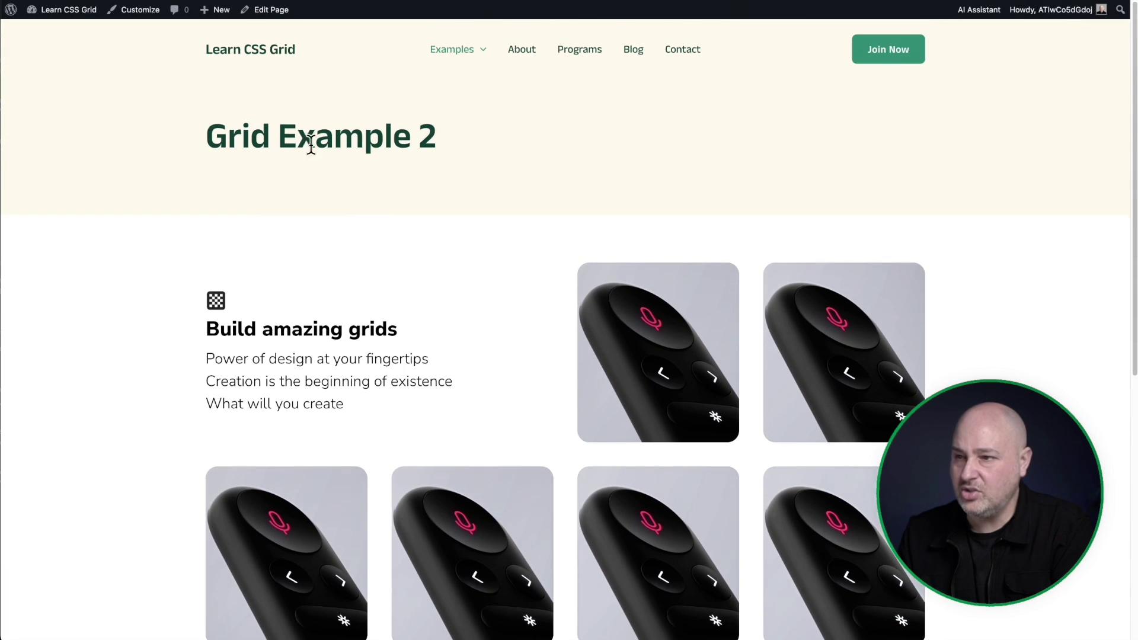
click(477, 172)
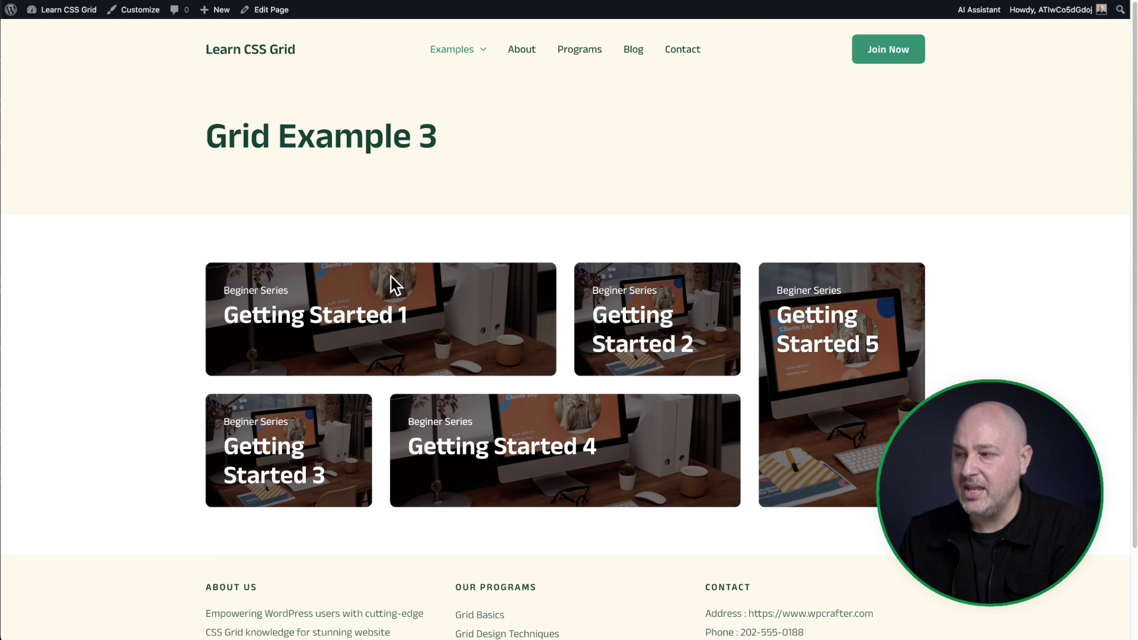
scroll(601, 354, down, 3)
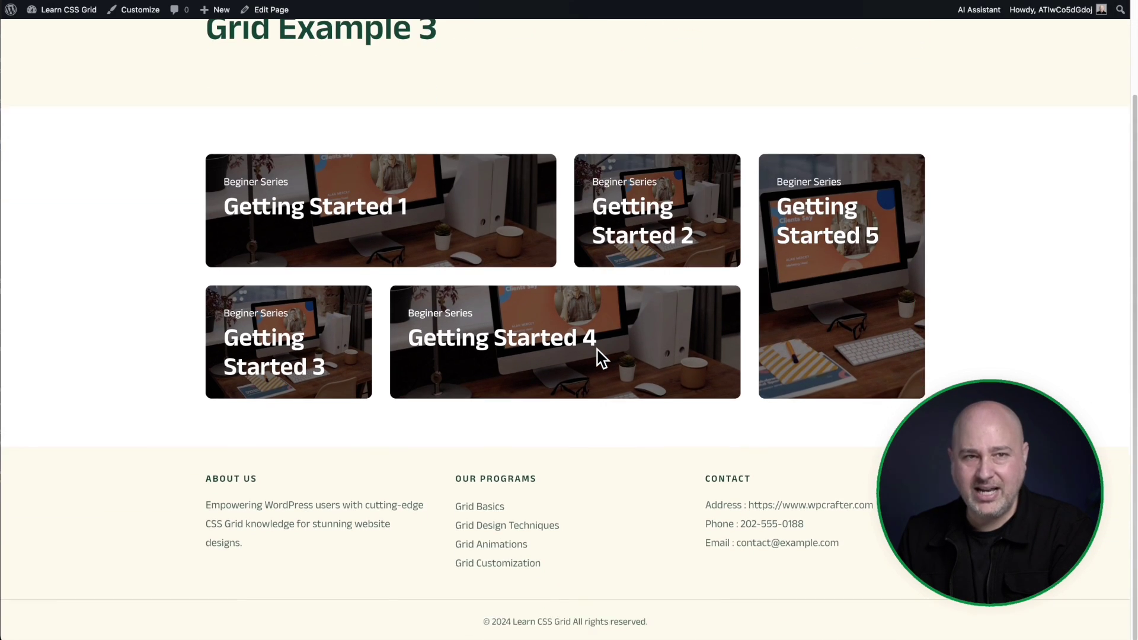
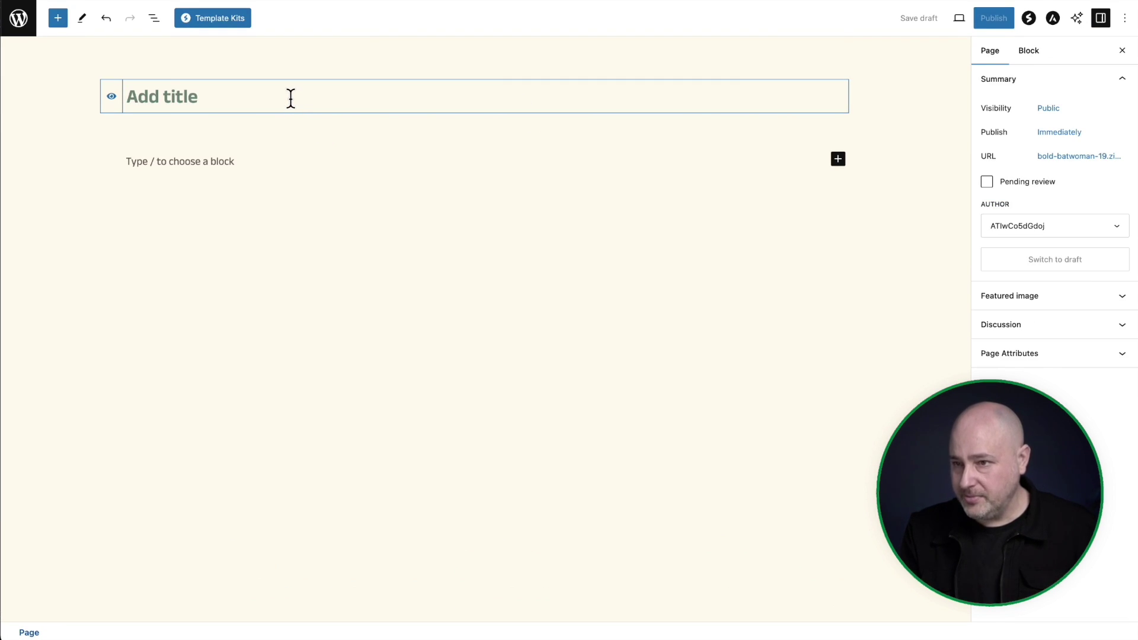
Step: Title the new page "Grid Example 4" and add a Spectra Container block with the single-column layout
text(Grid Example 4)
click(231, 163)
click(57, 19)
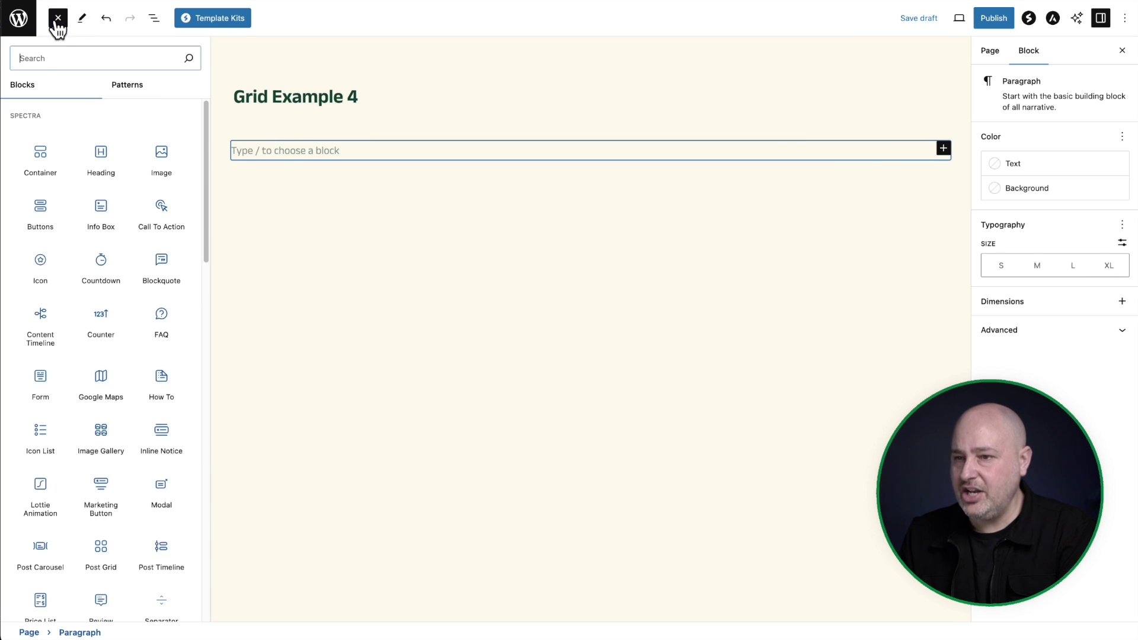
click(33, 156)
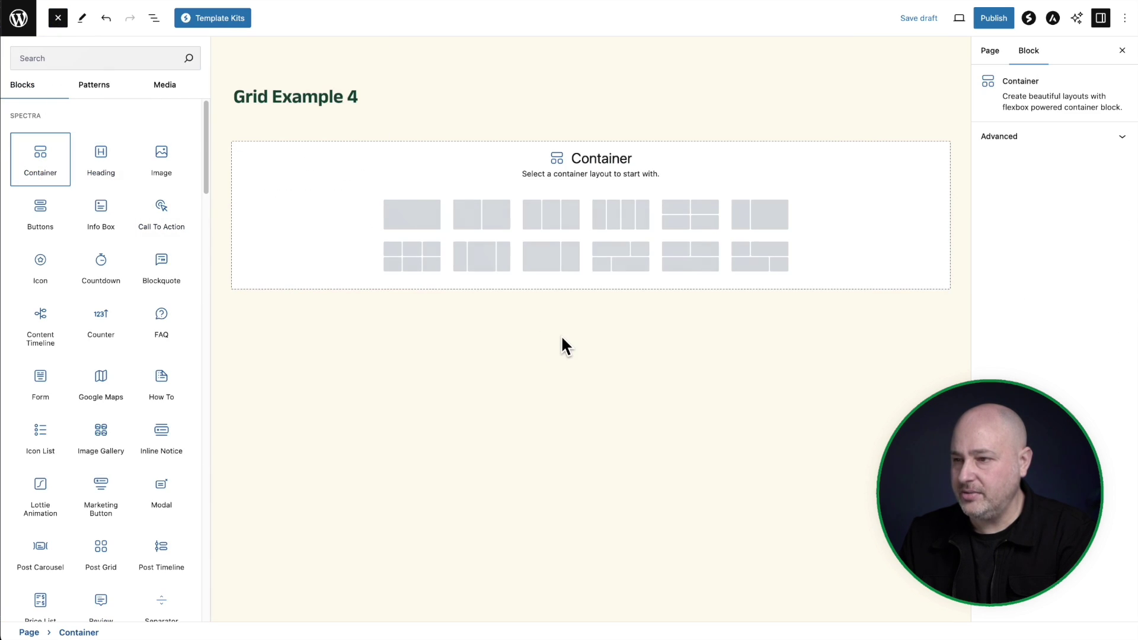
key(Escape)
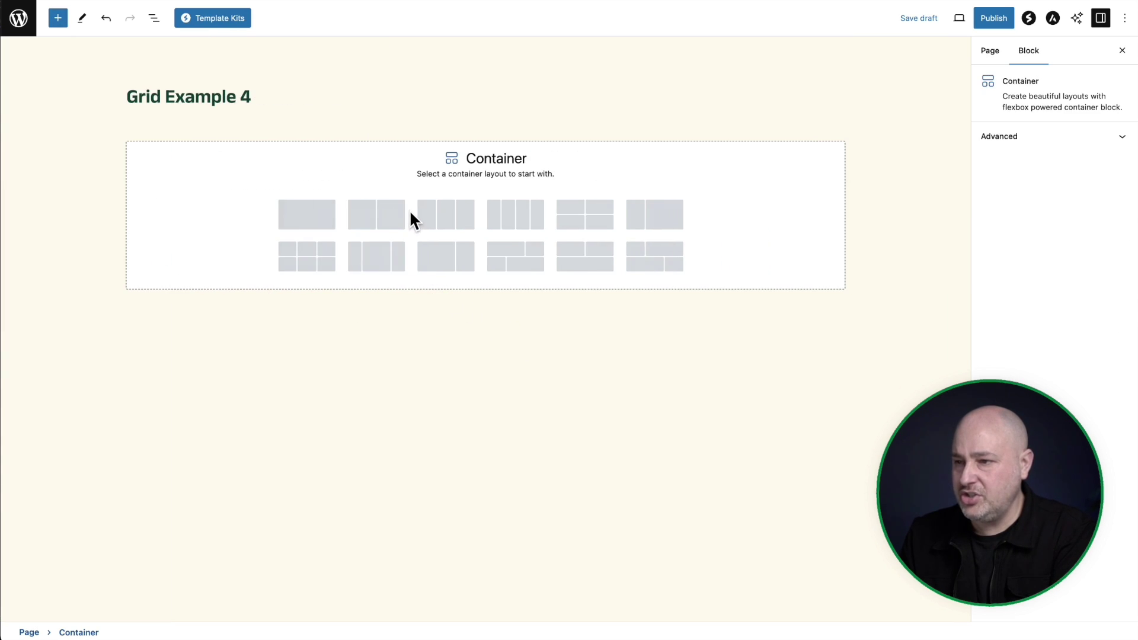
click(313, 226)
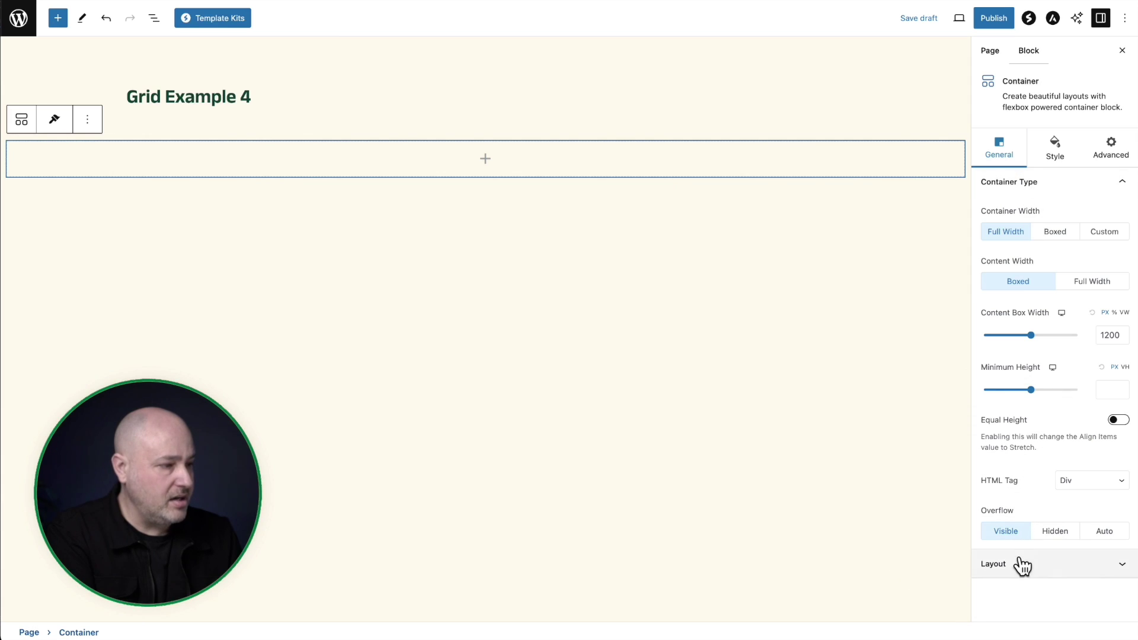
Step: Switch the container's layout from Flex to Grid and bring its column and row settings into view
click(1023, 567)
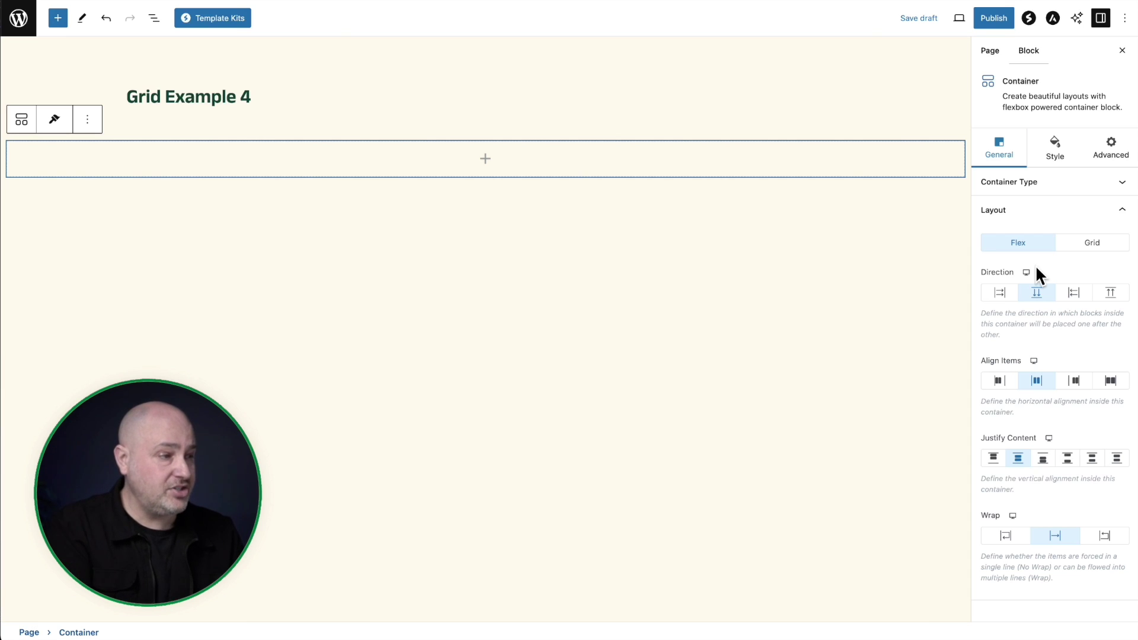
click(1080, 253)
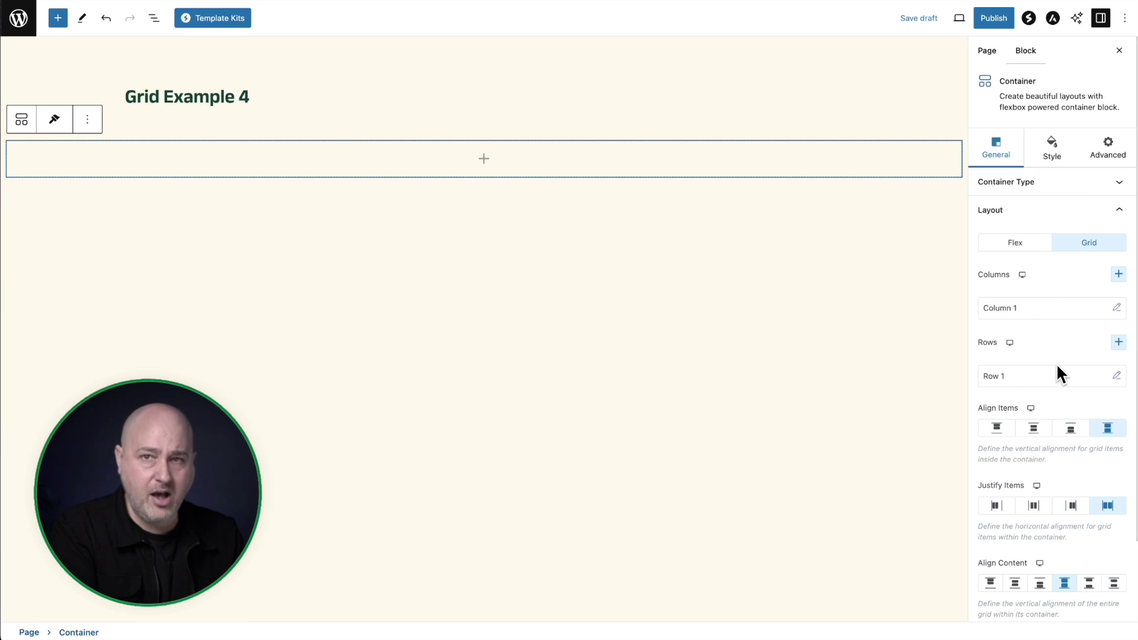
scroll(1049, 349, down, 3)
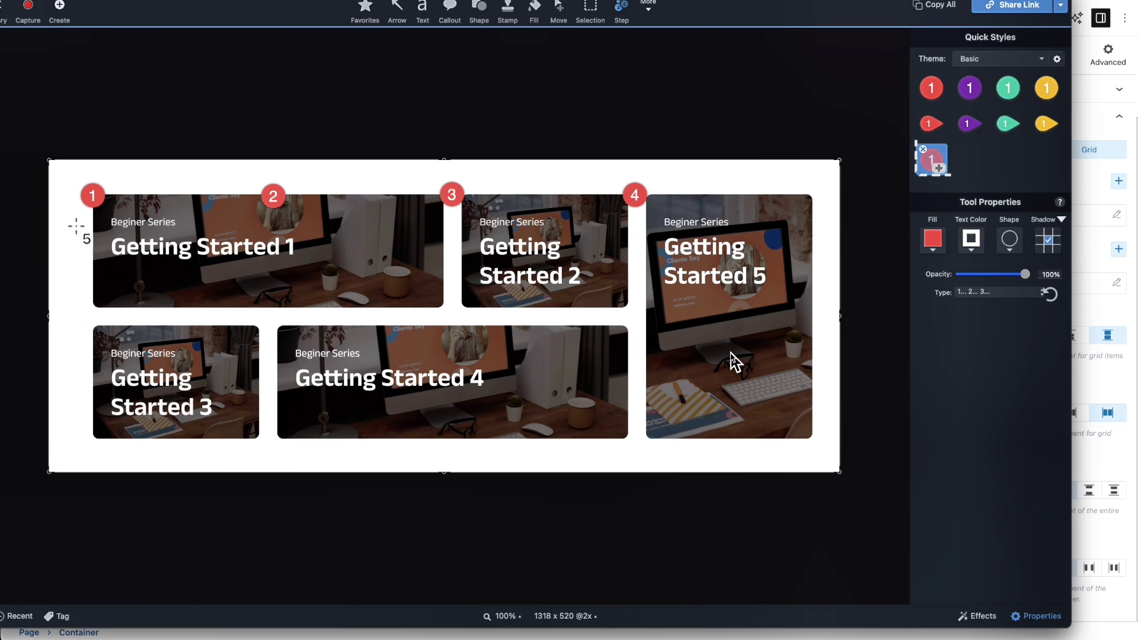
click(1086, 309)
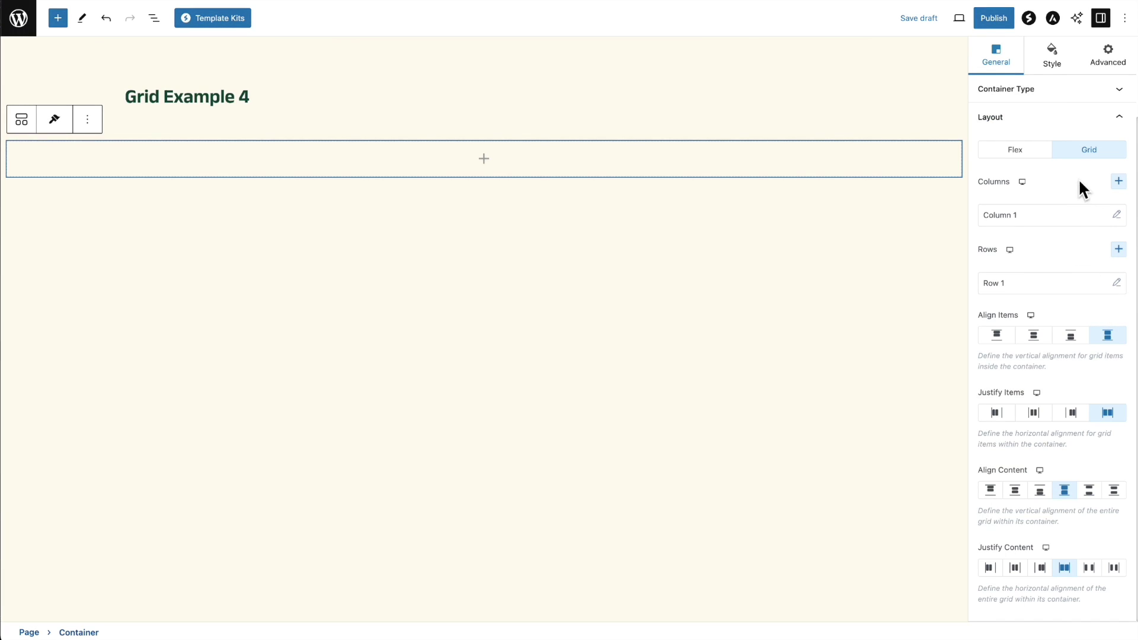
Step: Expand the grid container to four columns and two rows, and compare it with the numbered Getting Started reference image
click(1117, 181)
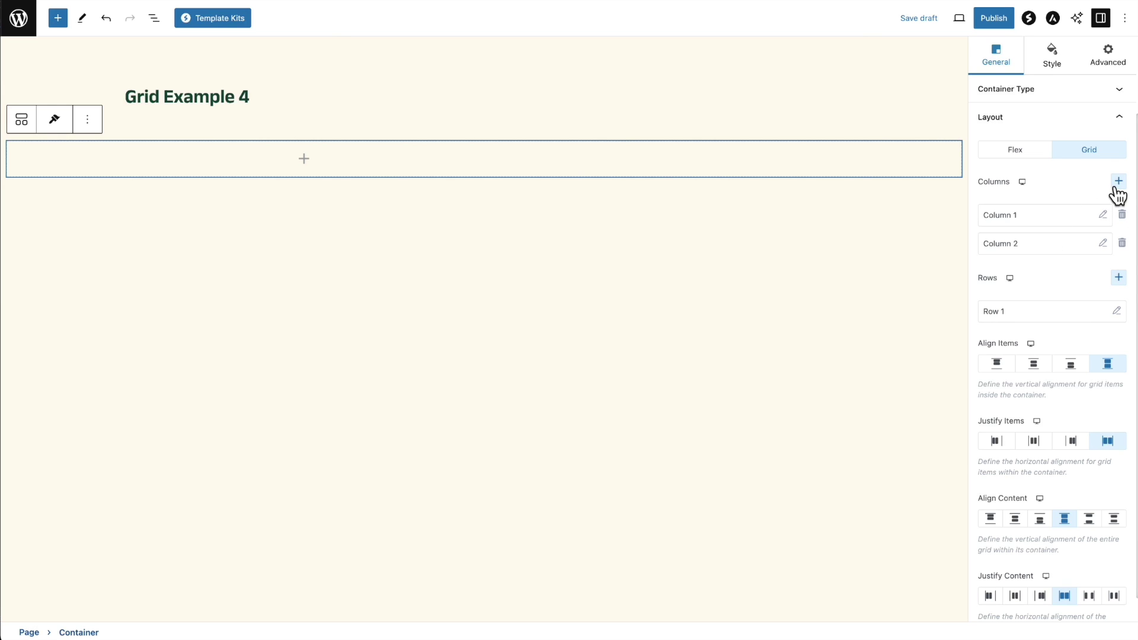
click(1117, 186)
click(1116, 186)
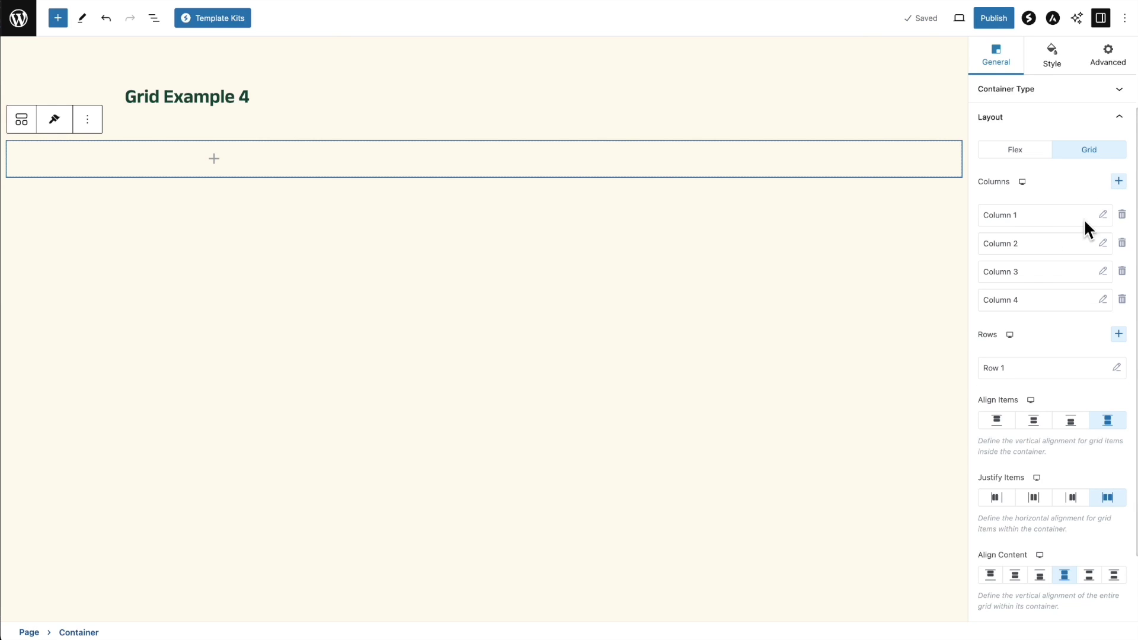
click(1118, 334)
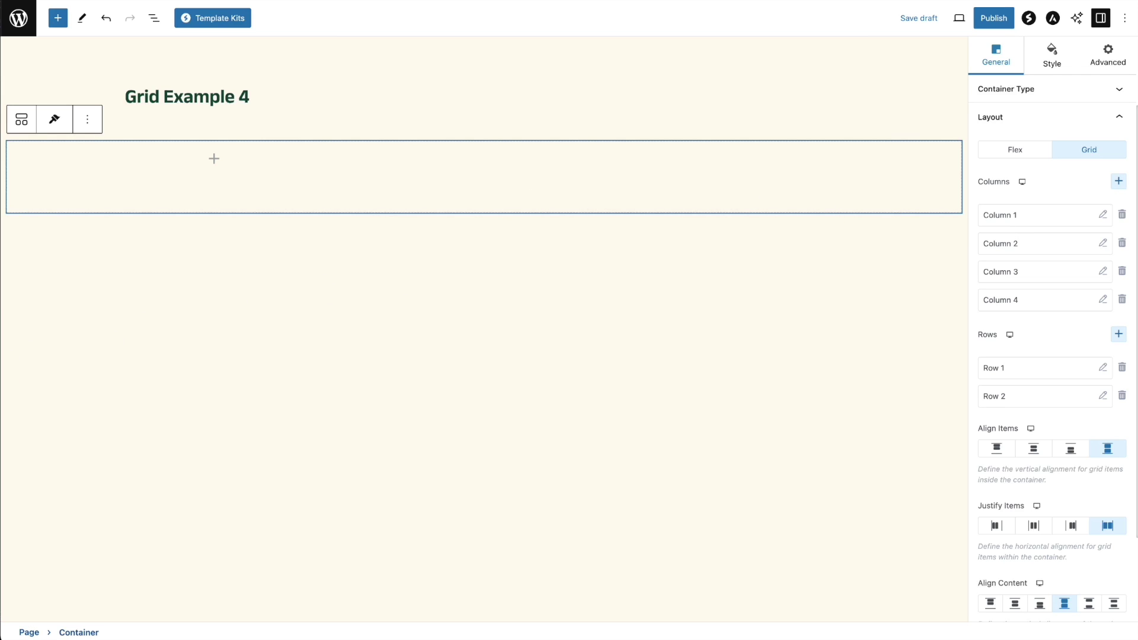
key(super+Tab)
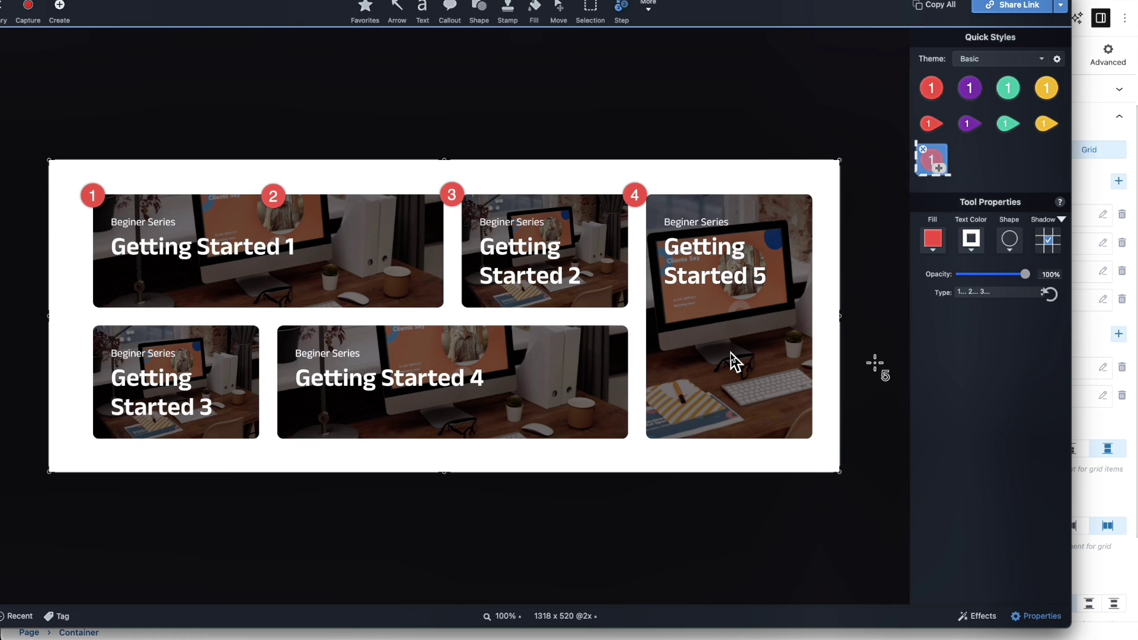
click(1131, 424)
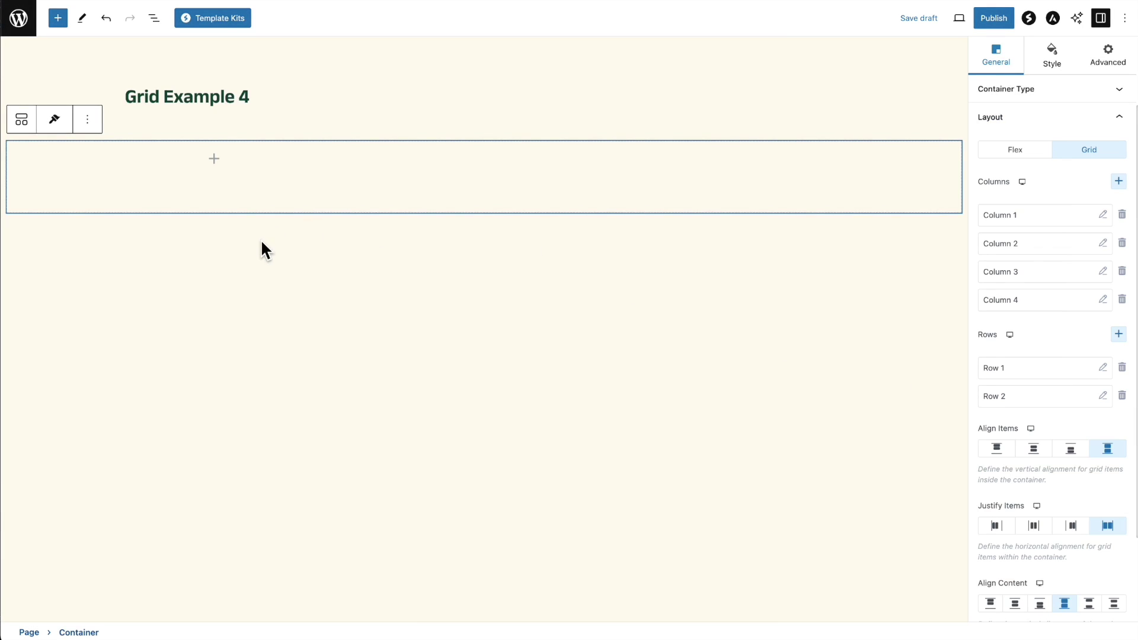
Step: Add a nested container in the first grid cell and give it the muted green background 496E68
click(215, 166)
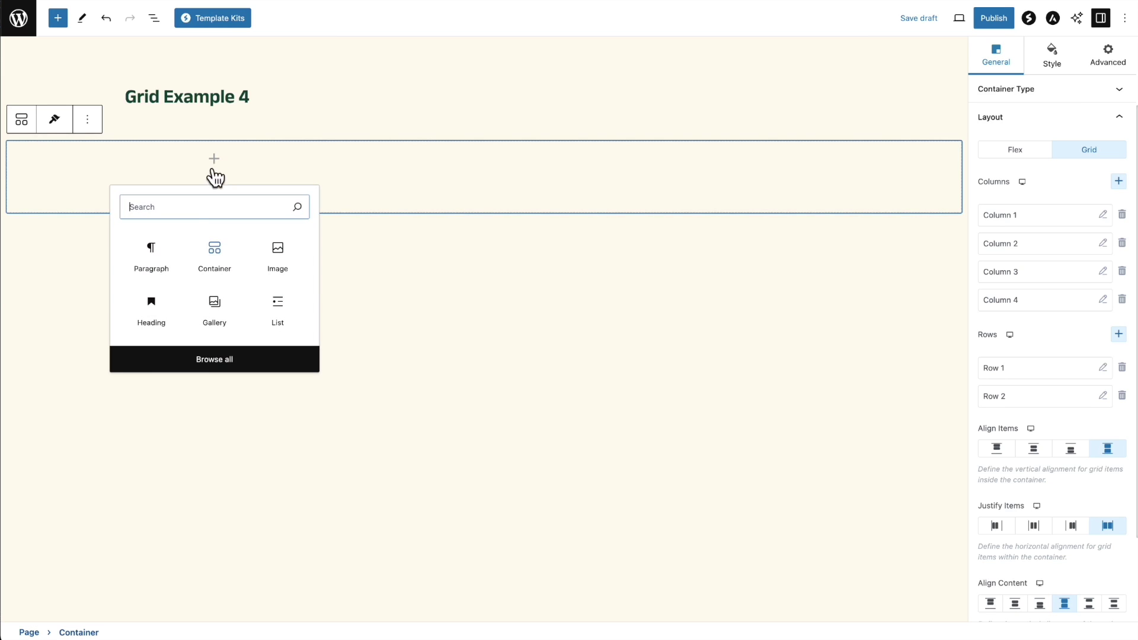
click(216, 260)
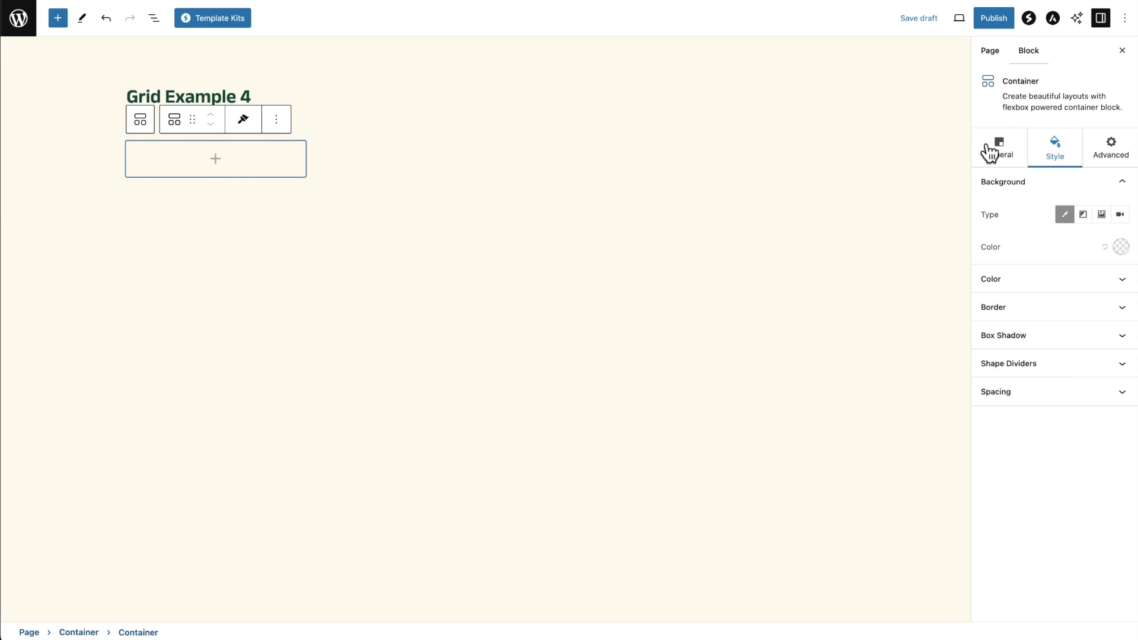
click(1114, 245)
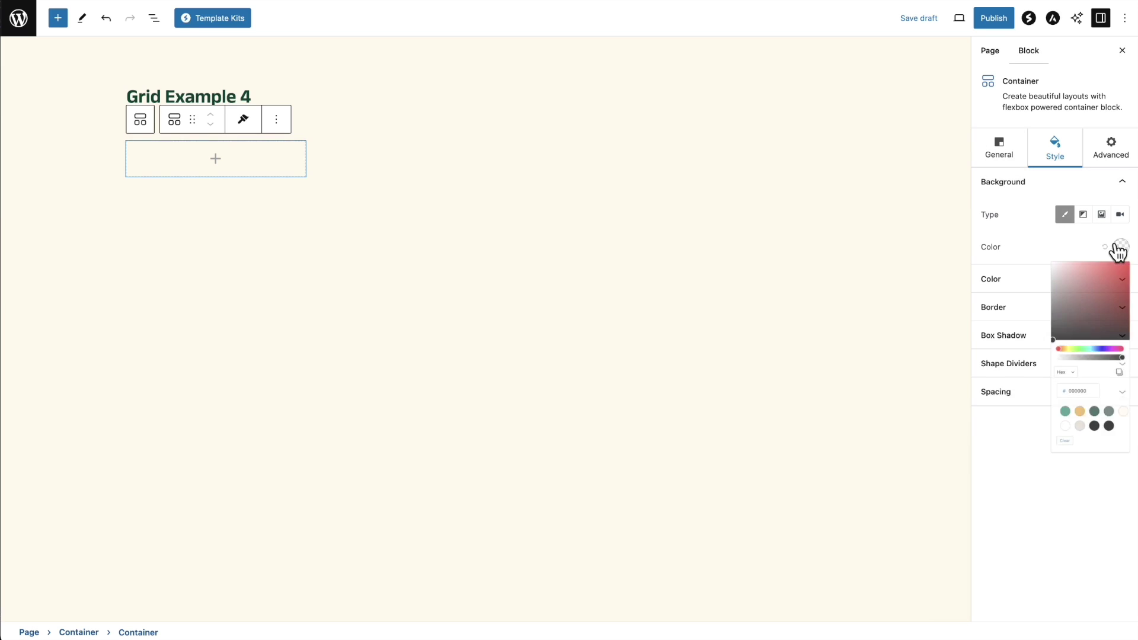
click(1094, 504)
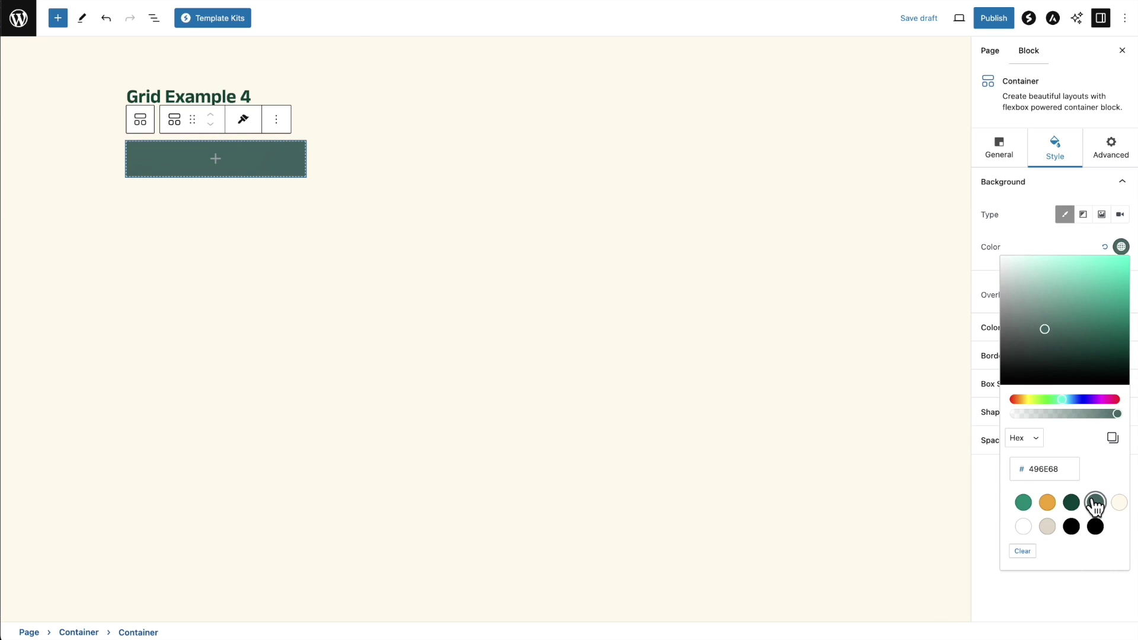
Step: Insert a Spectra Heading block inside the green container and replace its placeholder text with "1"
click(213, 163)
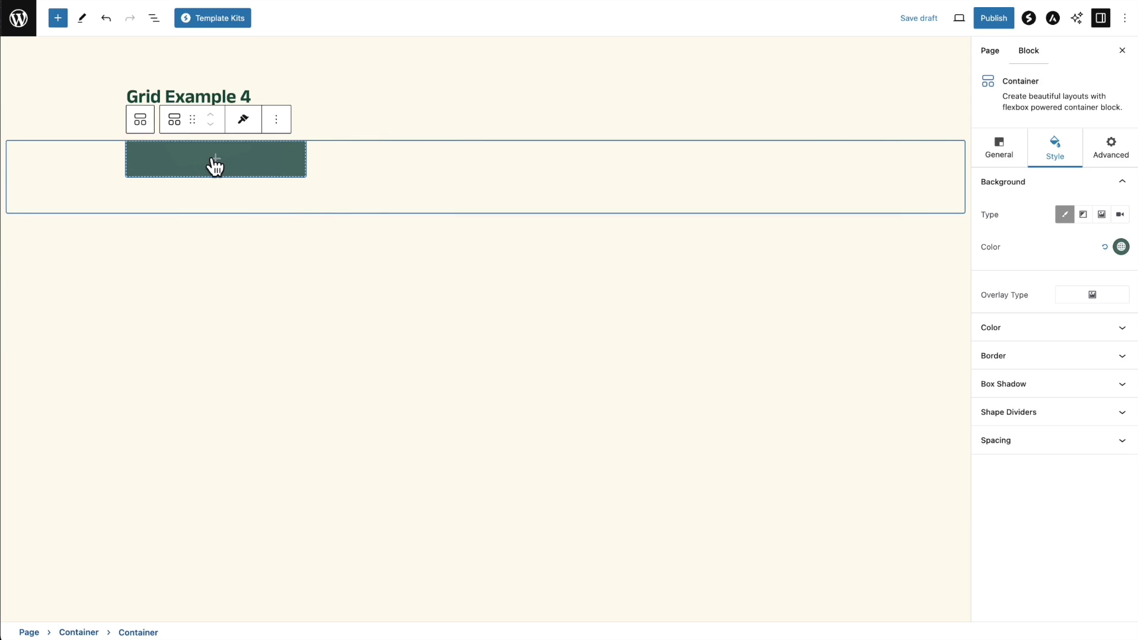
click(217, 161)
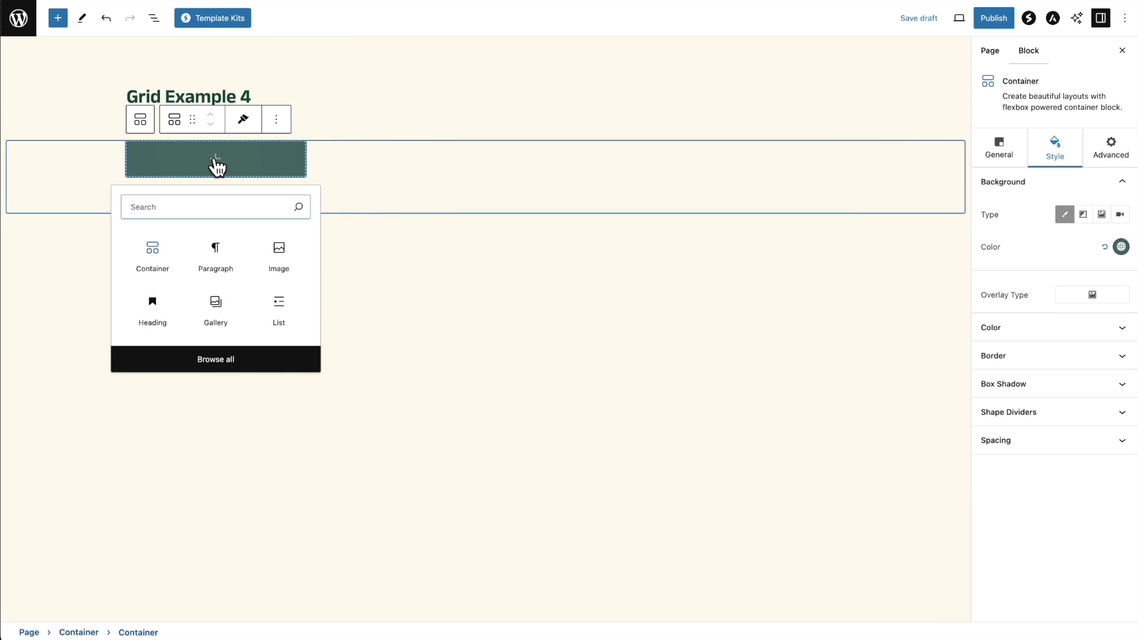
text(head)
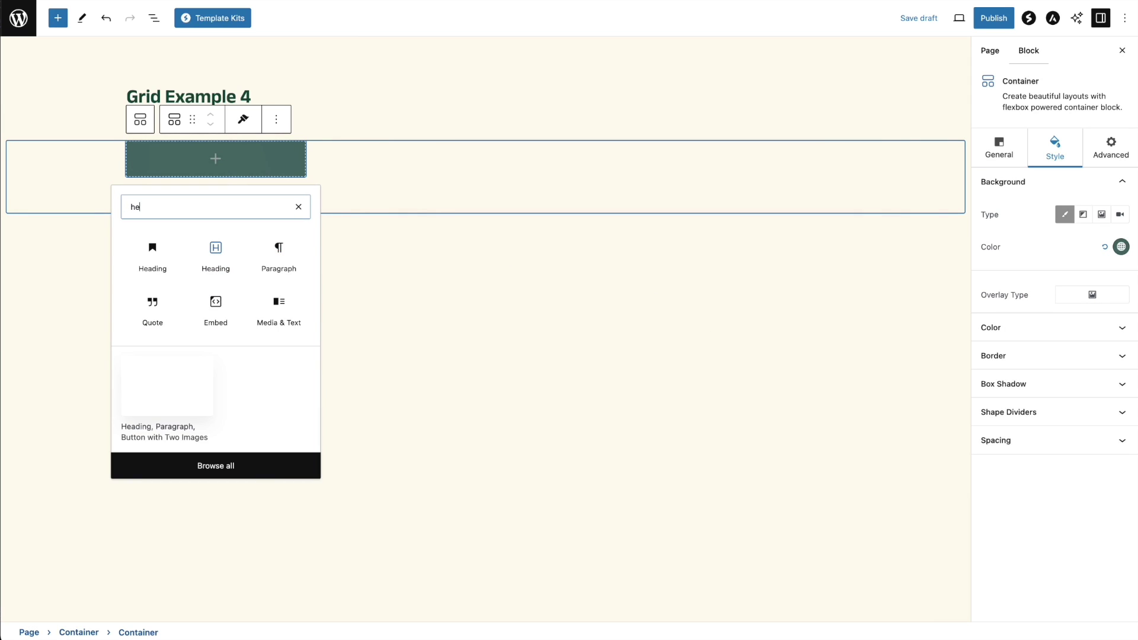
click(216, 252)
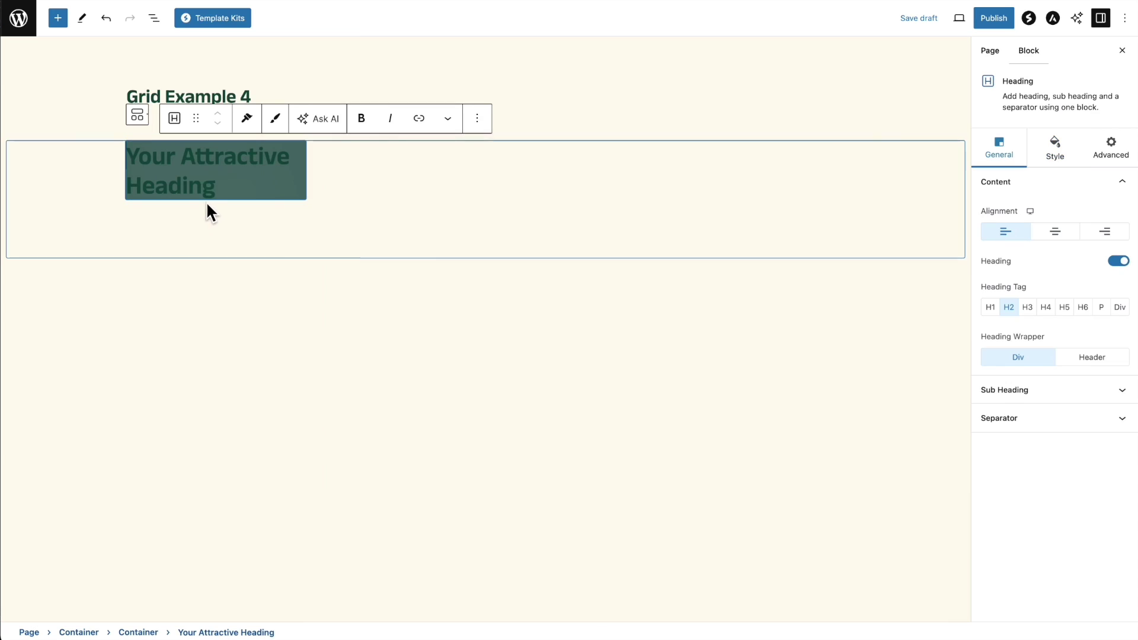
triple_click(202, 164)
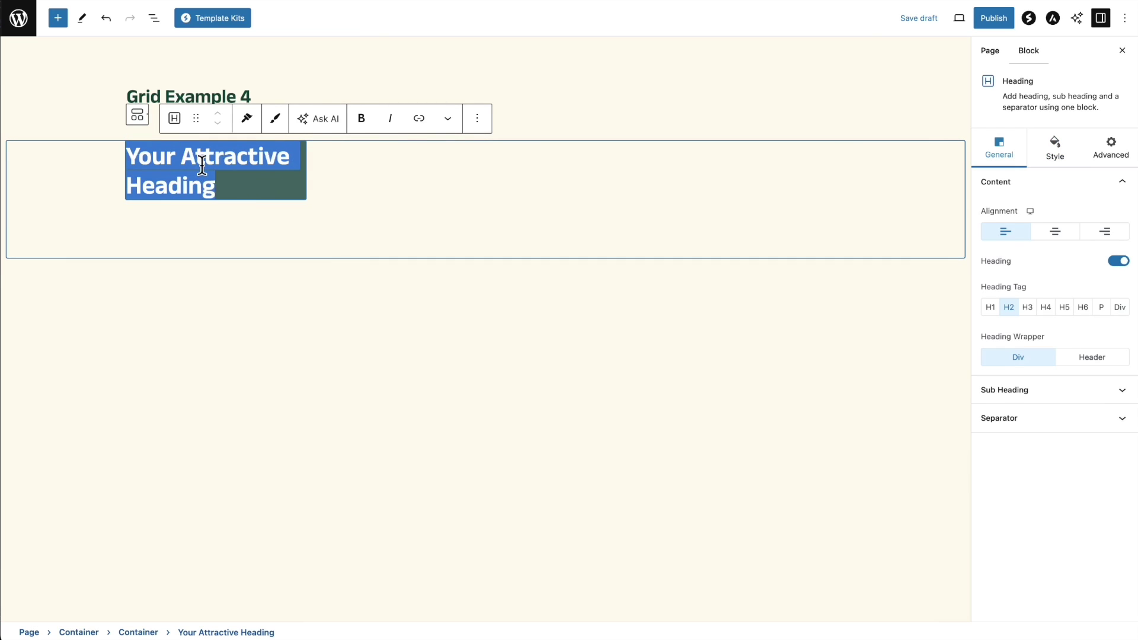
text(1)
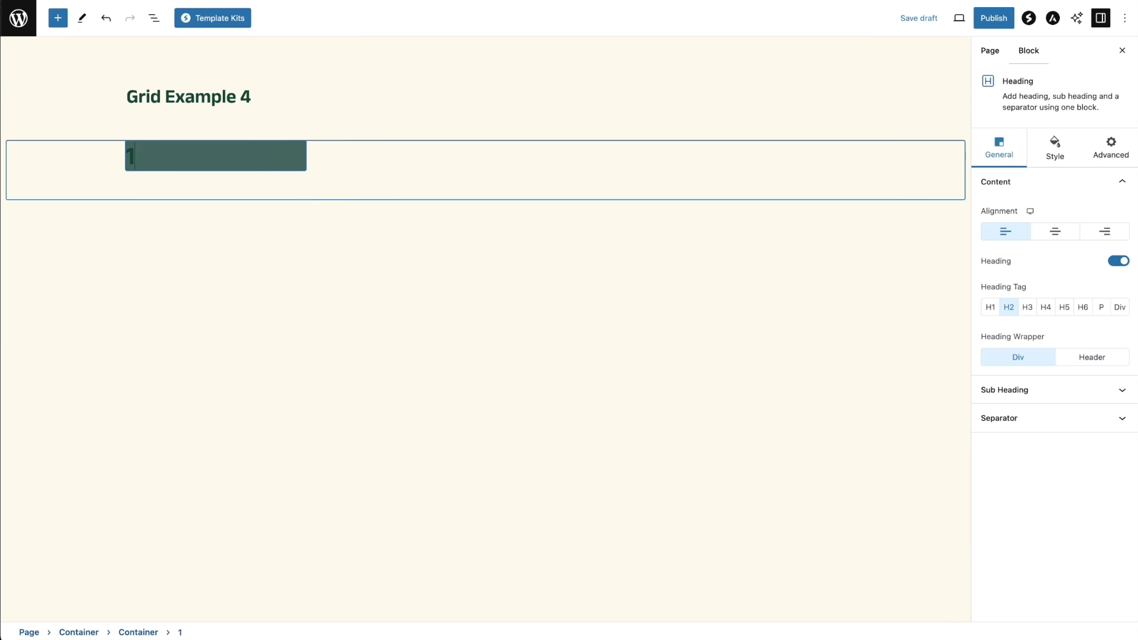
Step: Set the text color of the heading "1" to white
click(1055, 153)
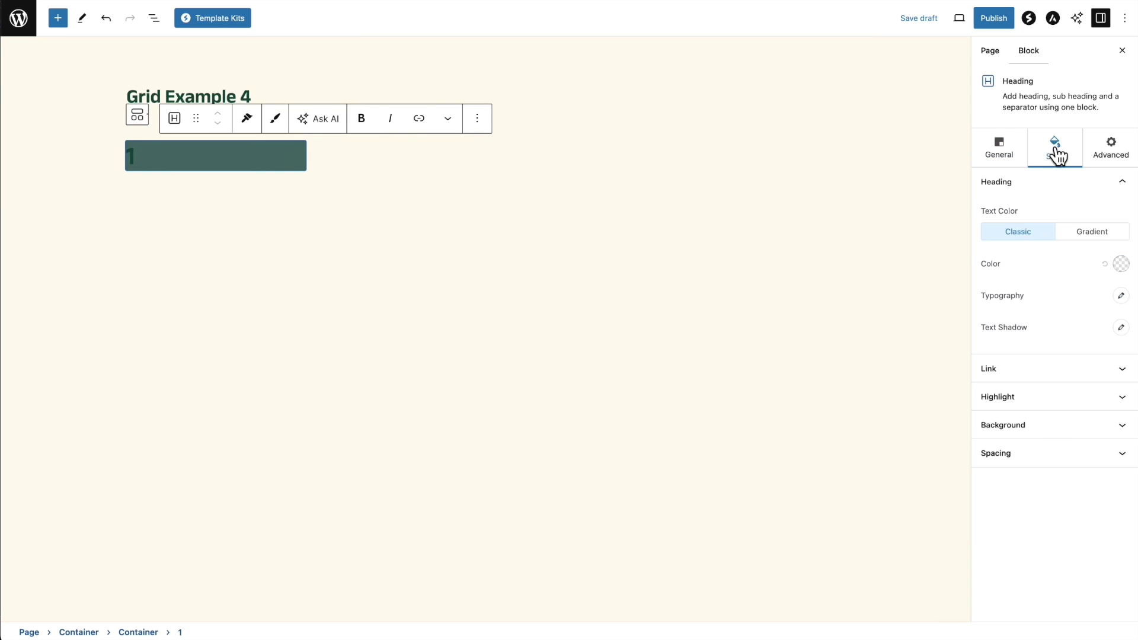
click(1119, 264)
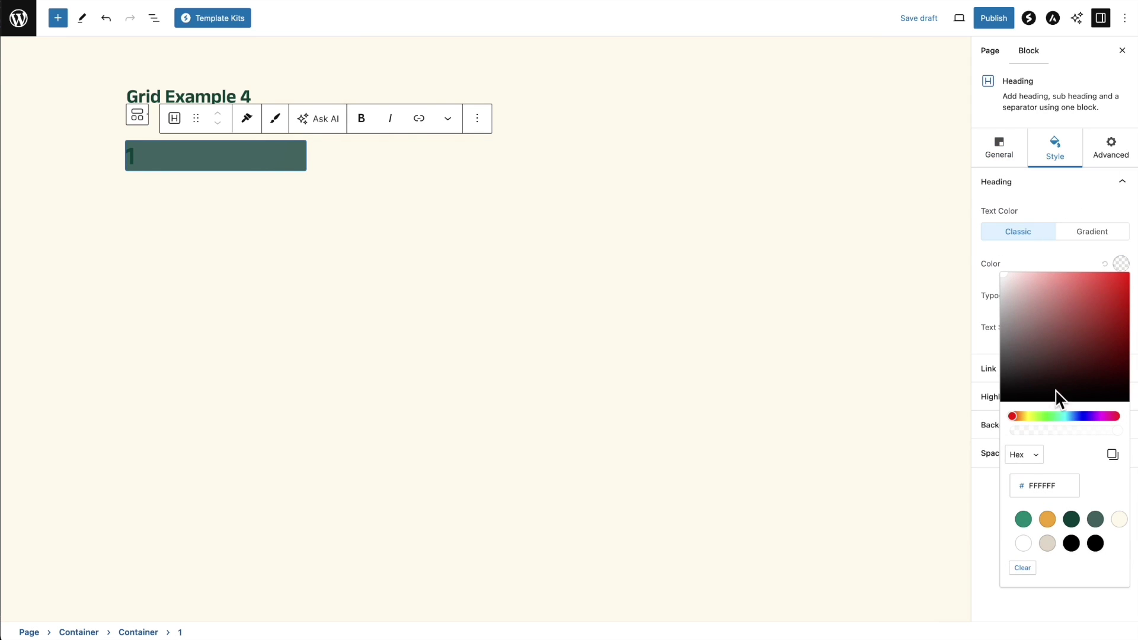
click(1023, 542)
click(435, 277)
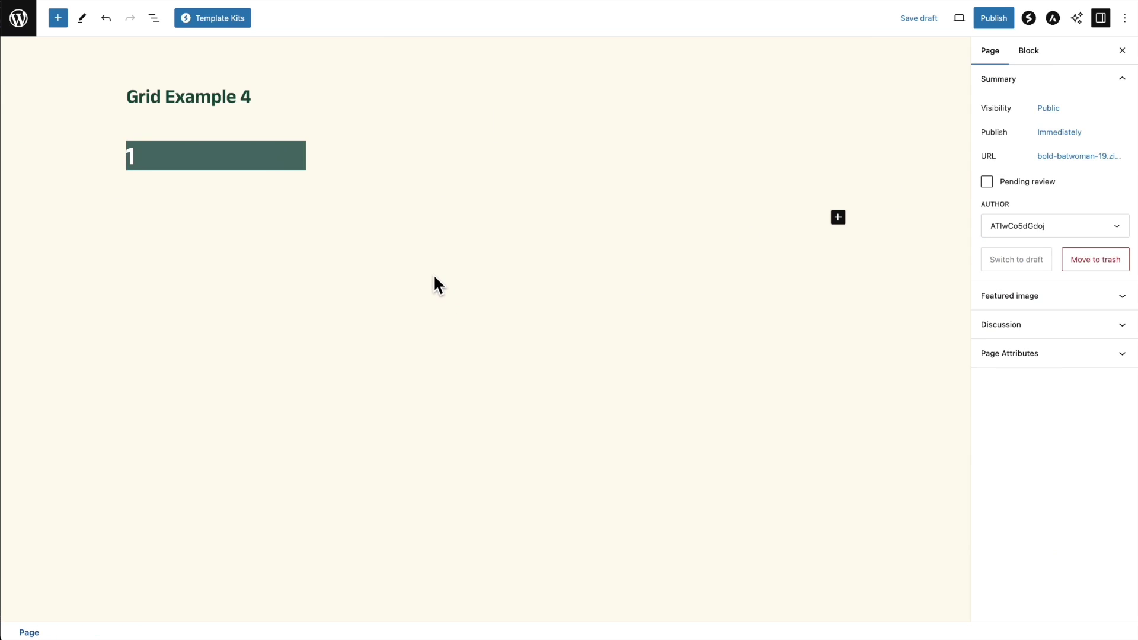
click(289, 161)
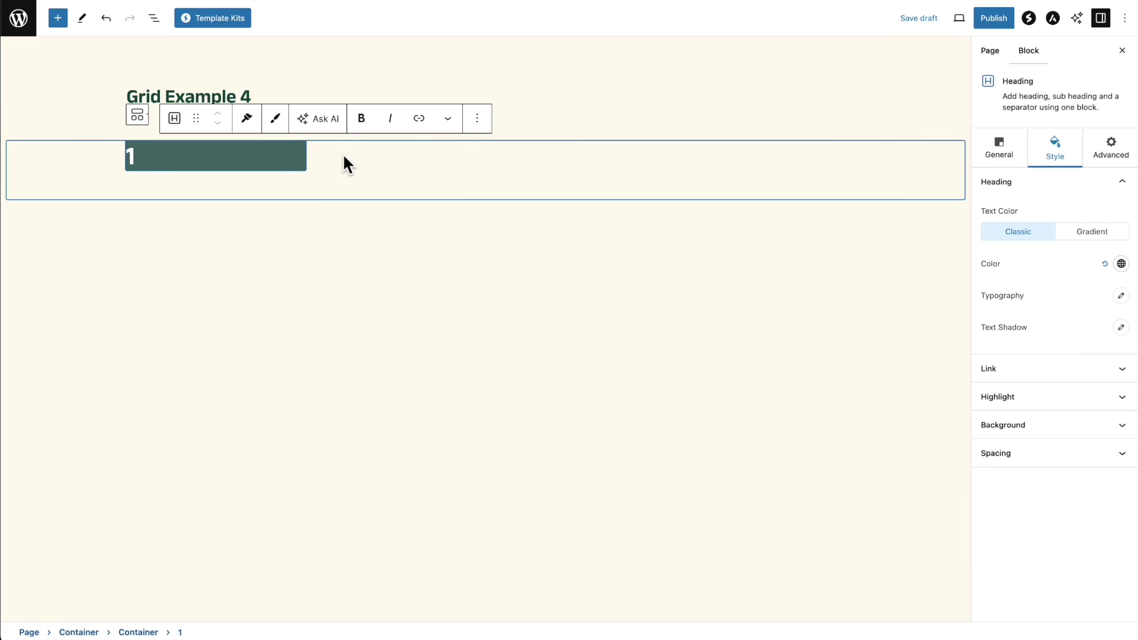
Step: Duplicate the nested green container with its heading until the grid holds five of them
click(155, 22)
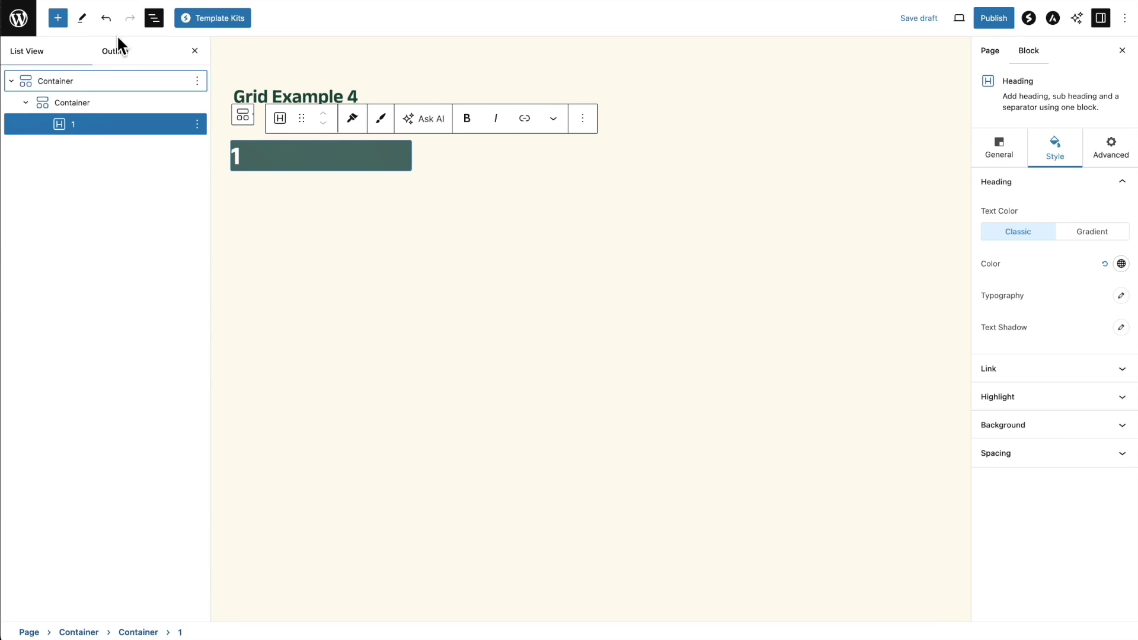
click(84, 104)
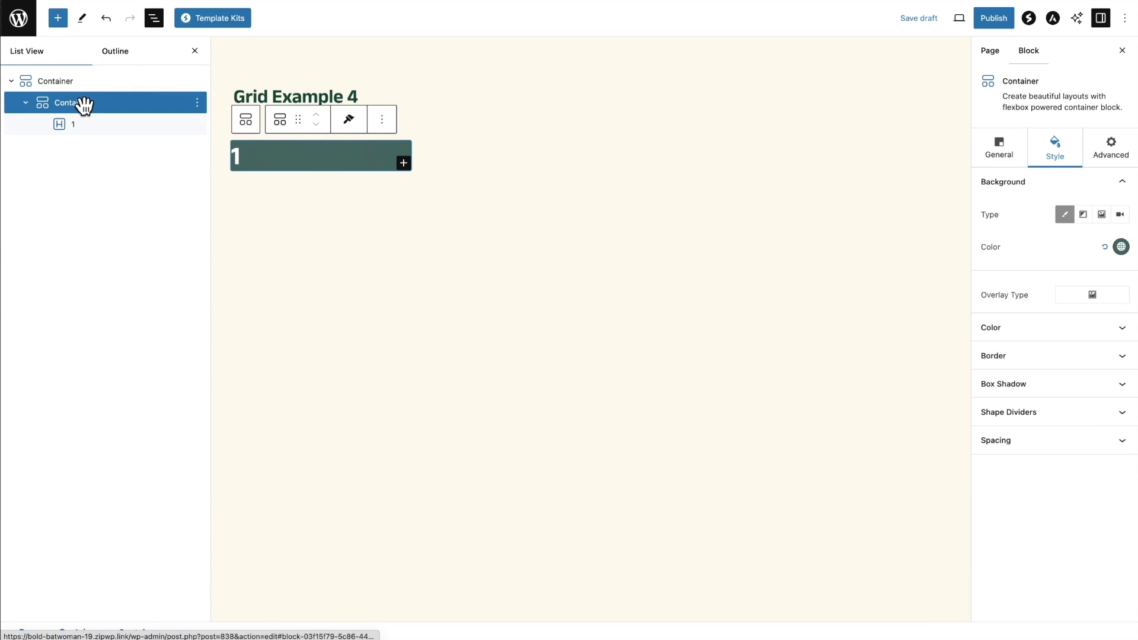
click(26, 103)
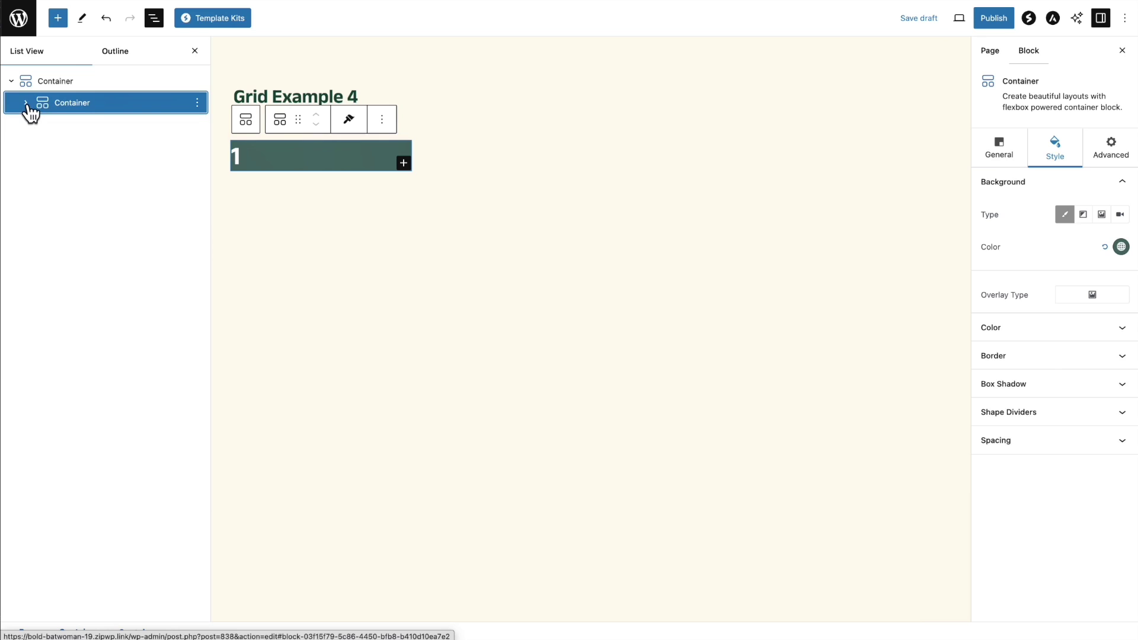
click(197, 103)
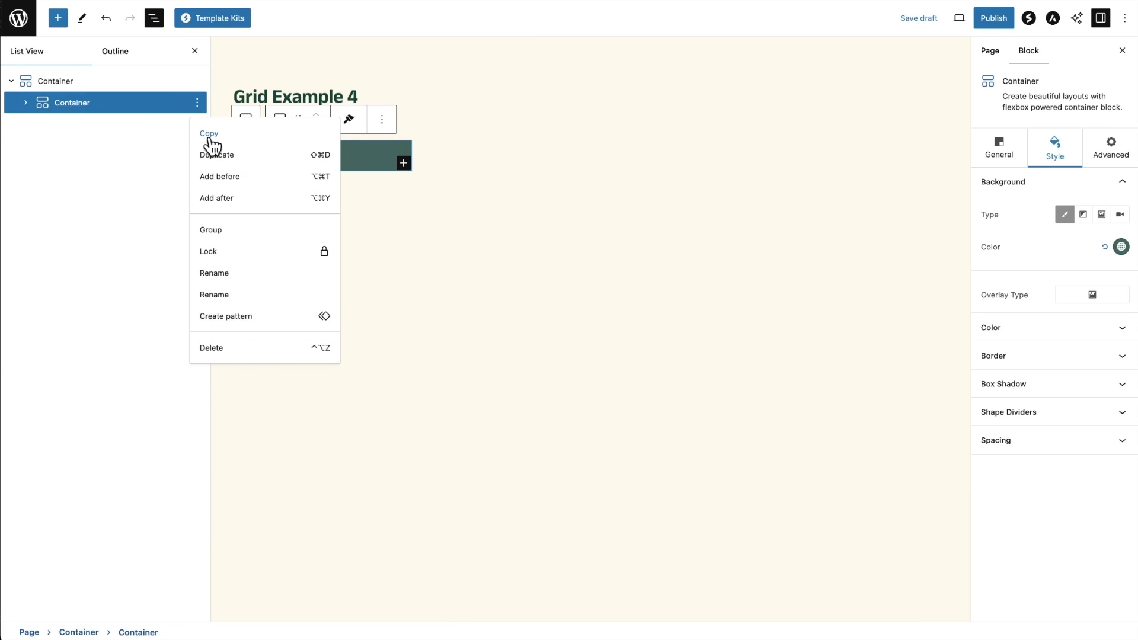
click(206, 158)
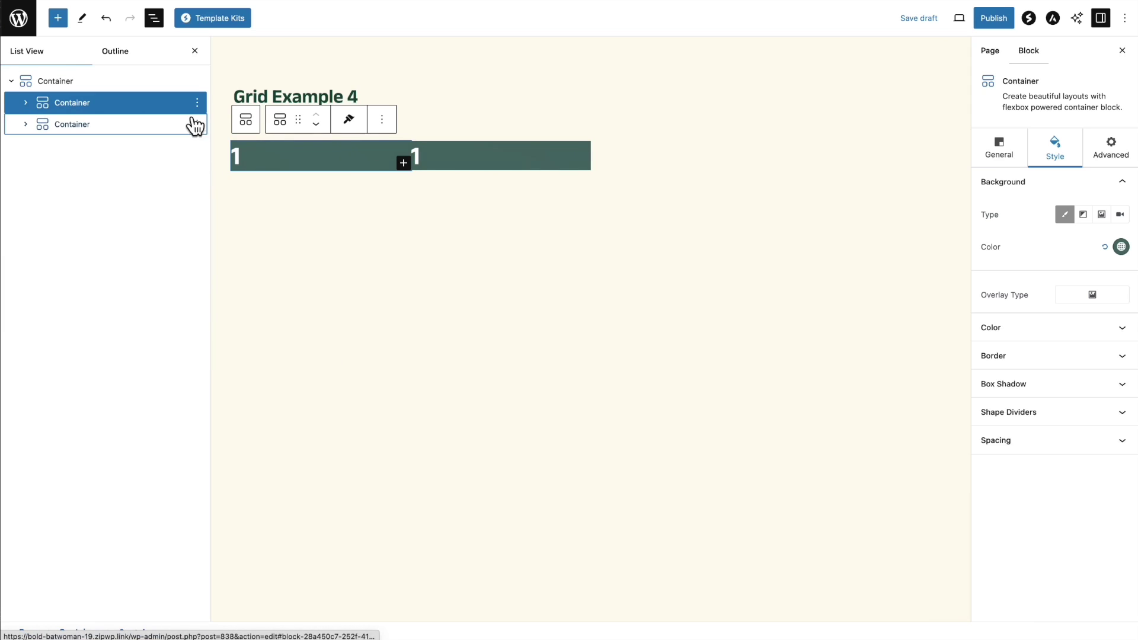
click(196, 126)
click(211, 173)
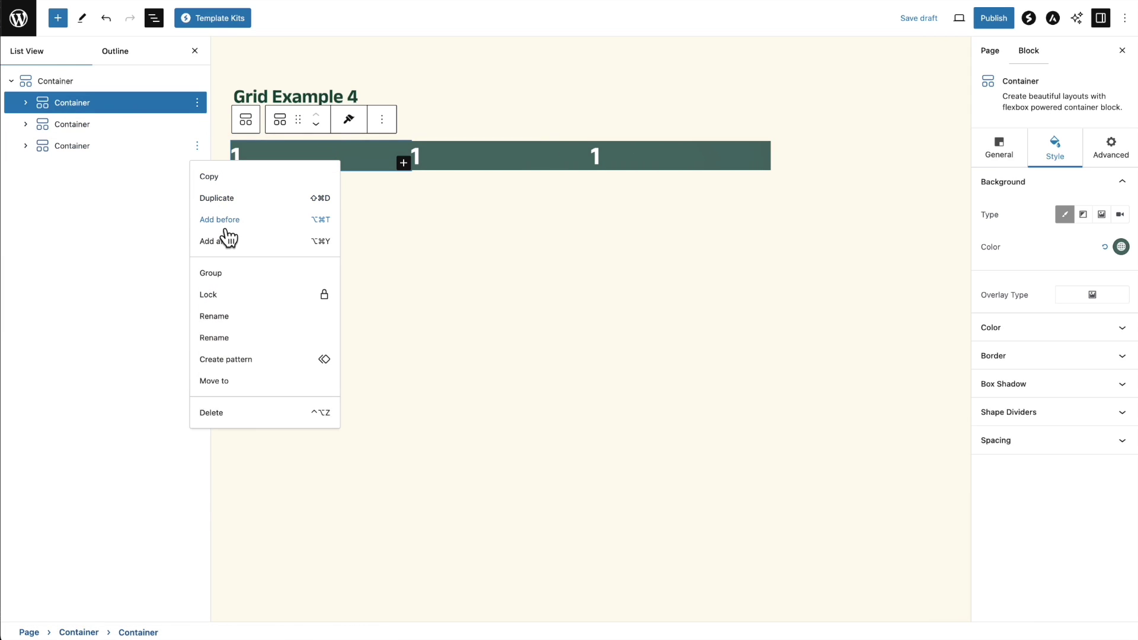
click(223, 200)
click(197, 167)
click(218, 220)
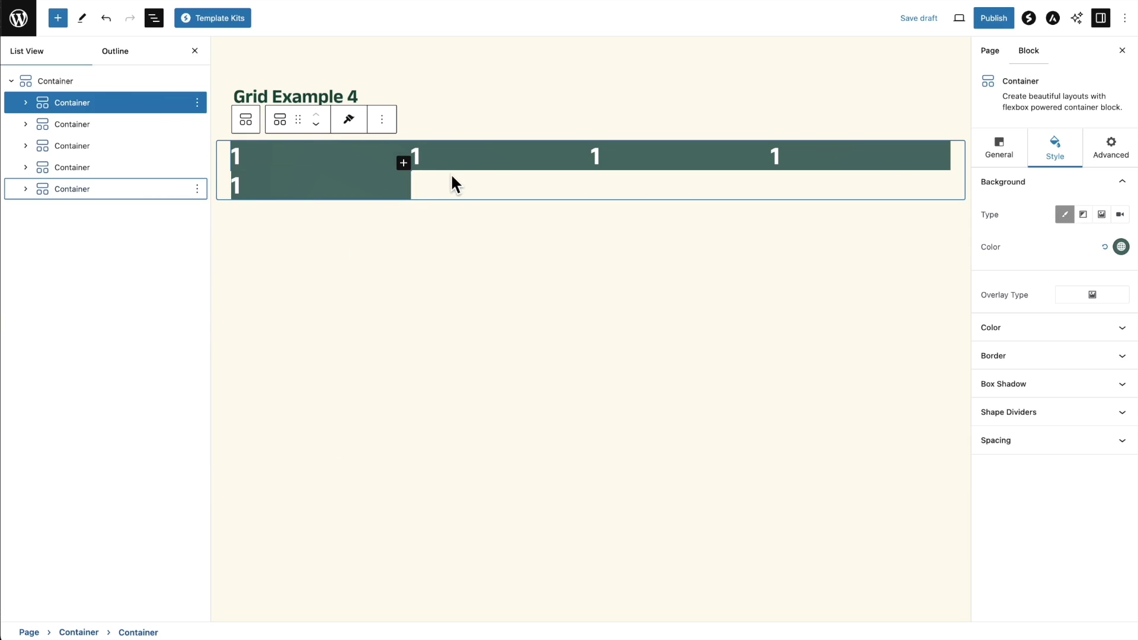
Step: Renumber the headings in the four duplicated containers as 2, 3, 4 and 5
click(452, 156)
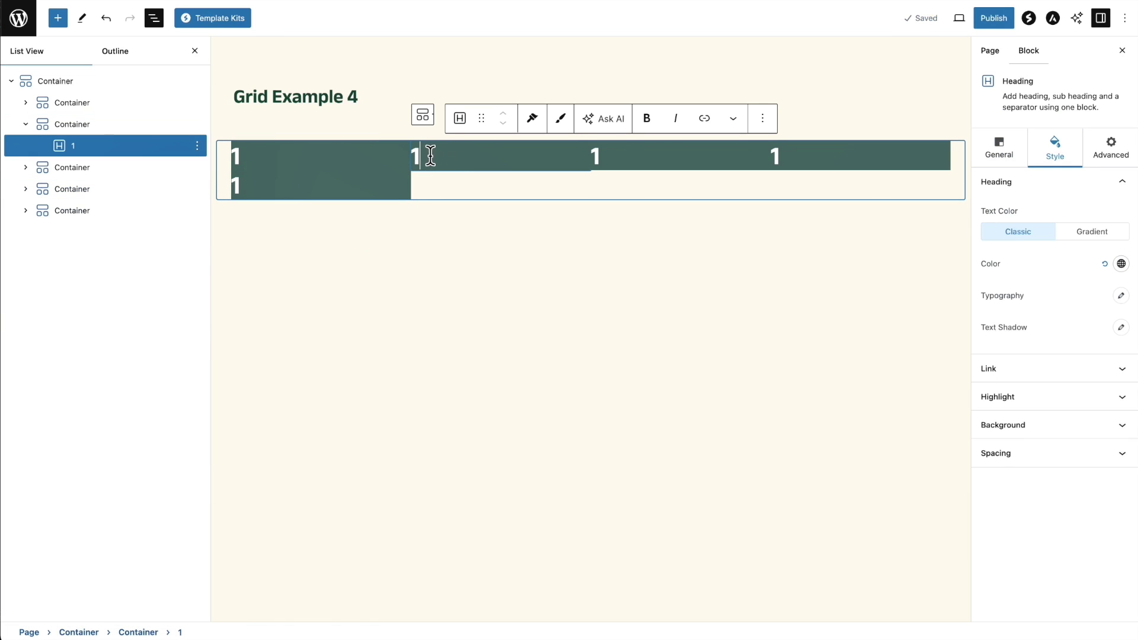
click(373, 287)
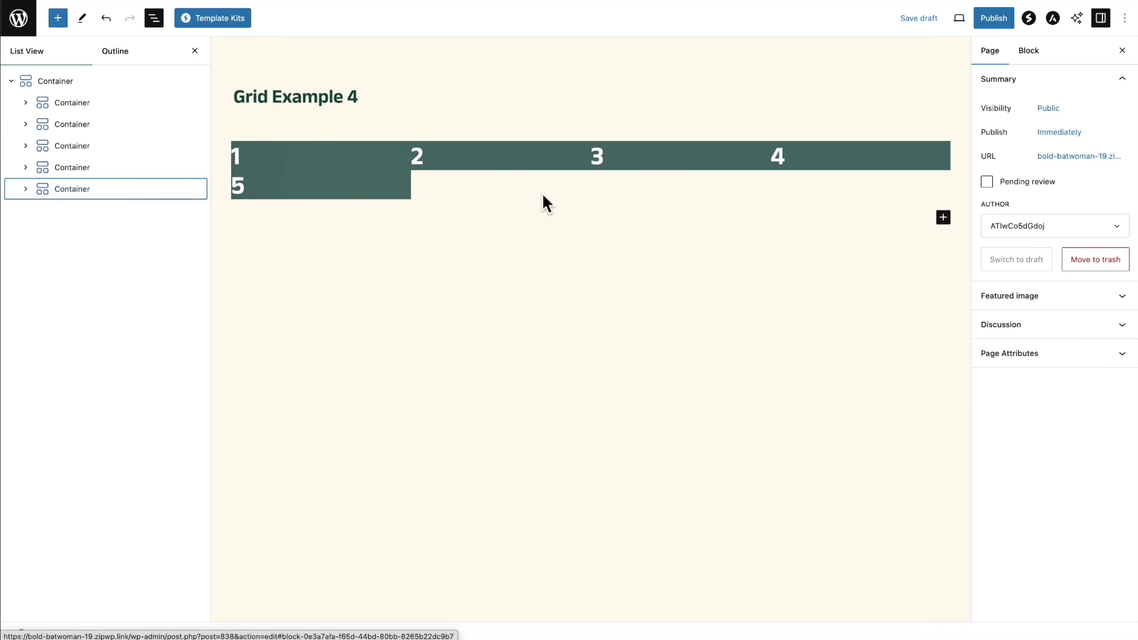
Step: Set Align Items to center in the outer container's grid layout
click(131, 83)
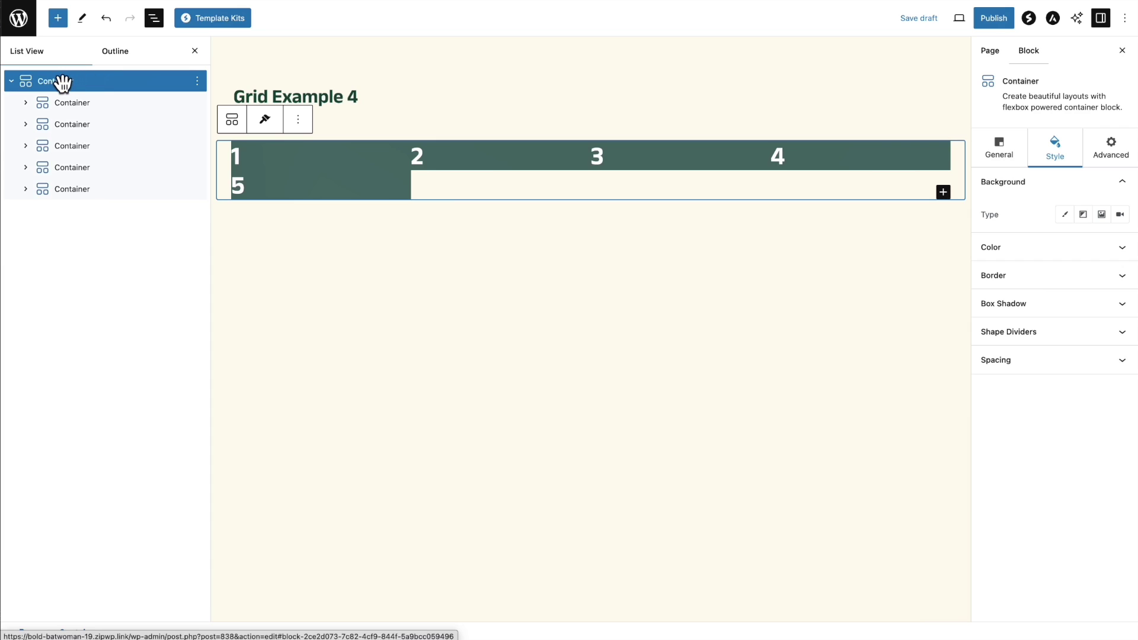
click(1000, 150)
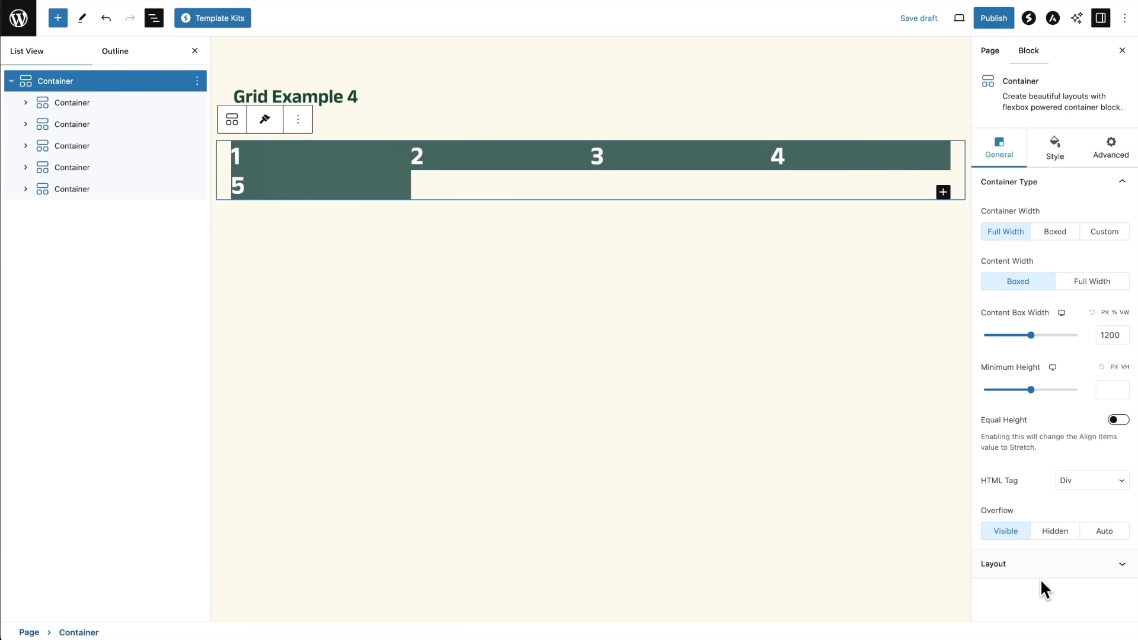
click(1017, 557)
scroll(1047, 369, down, 1)
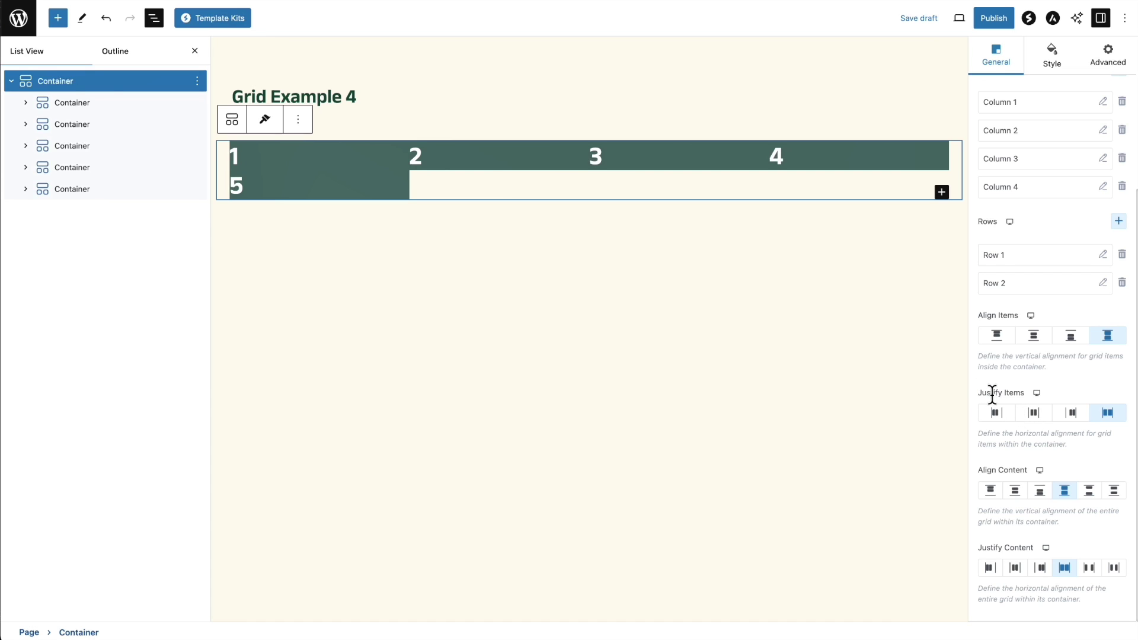
click(1023, 413)
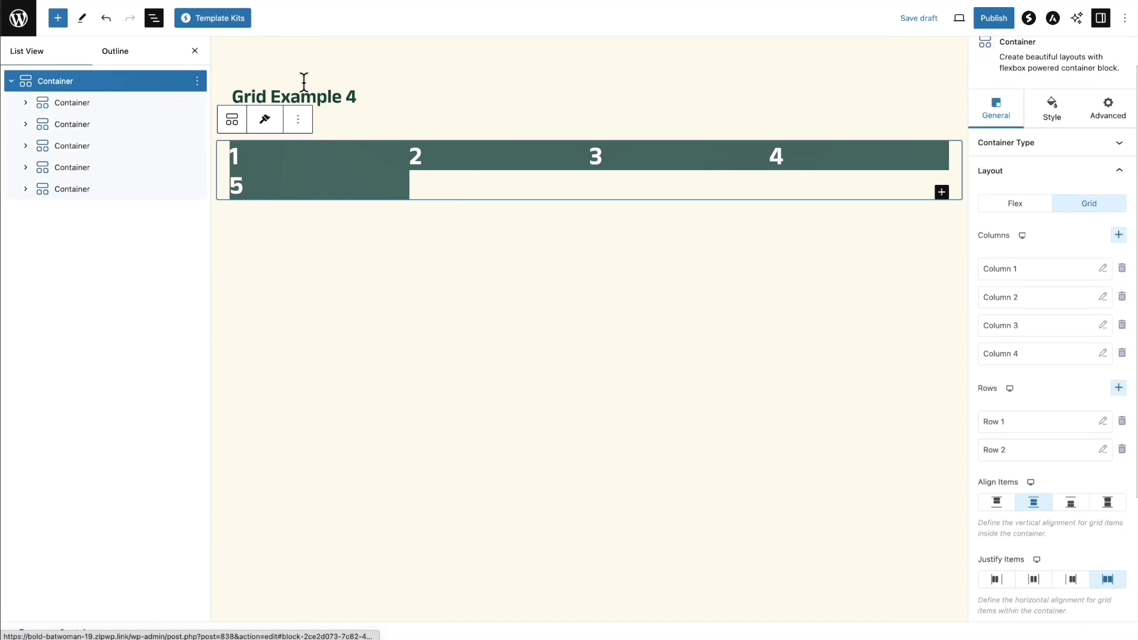
Step: Set the outer grid container's row gap and column gap to 20 px
scroll(1036, 203, down, 3)
scroll(1081, 221, up, 5)
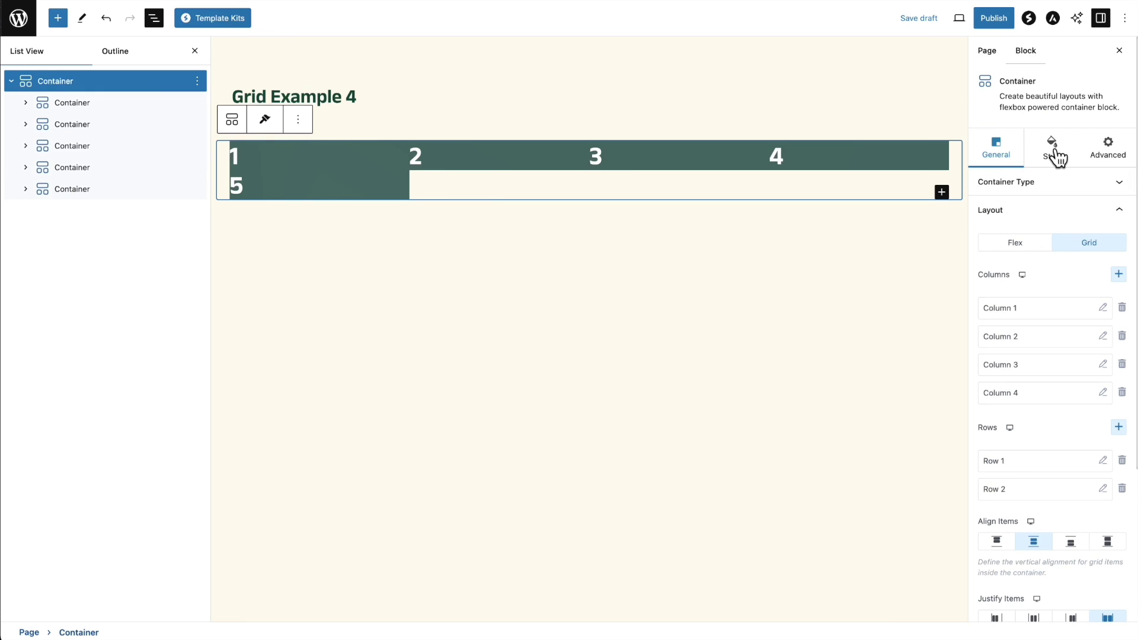
click(1049, 160)
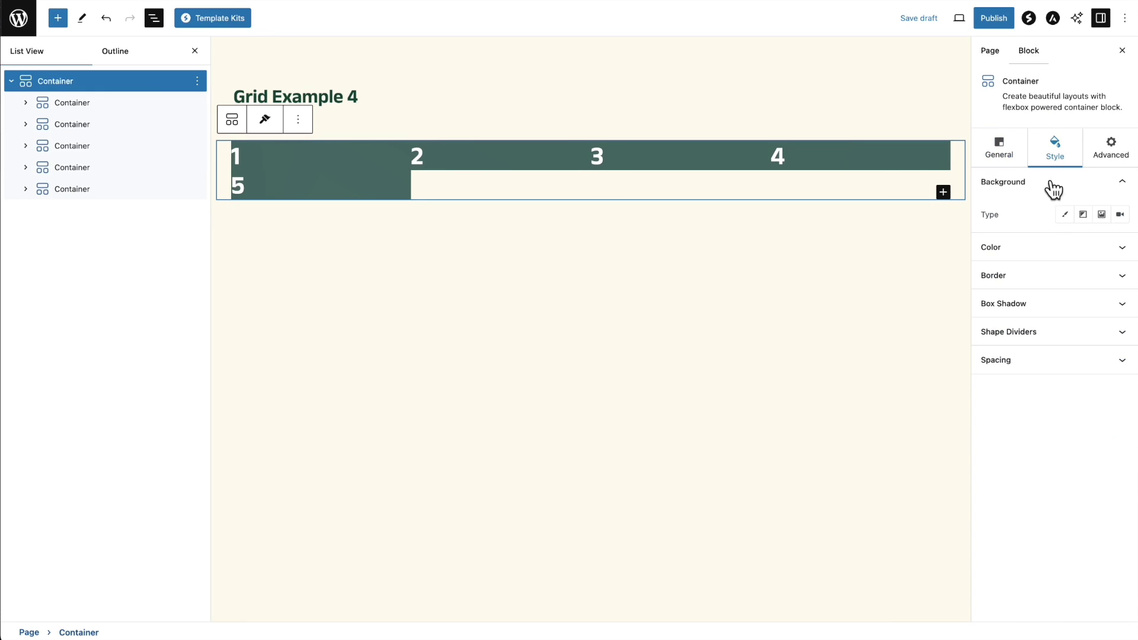
click(1029, 360)
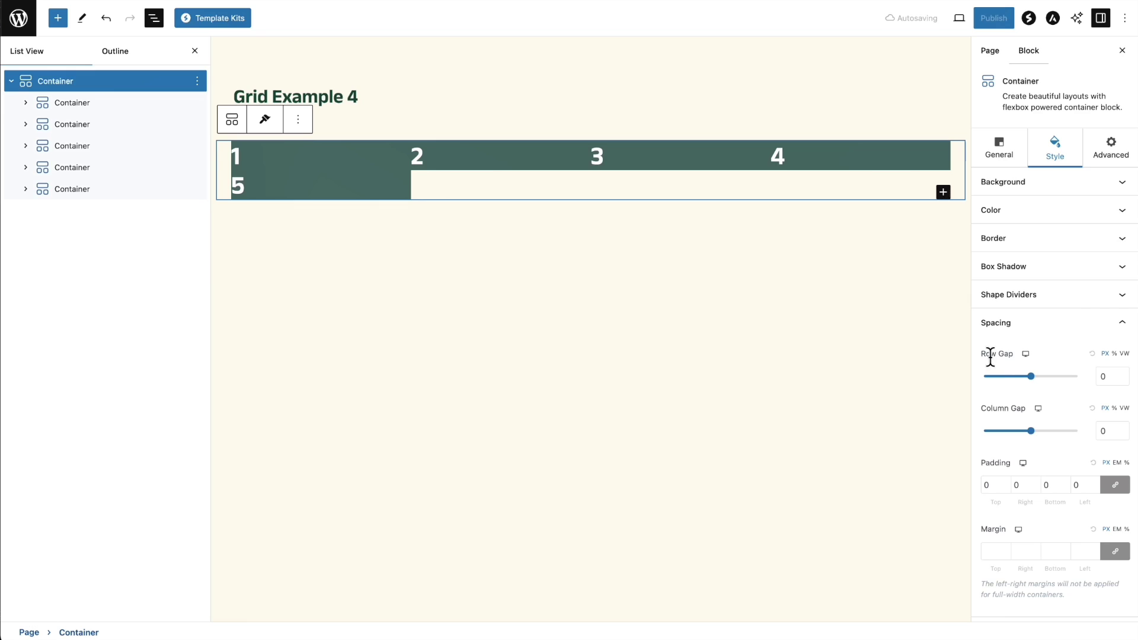
click(1098, 377)
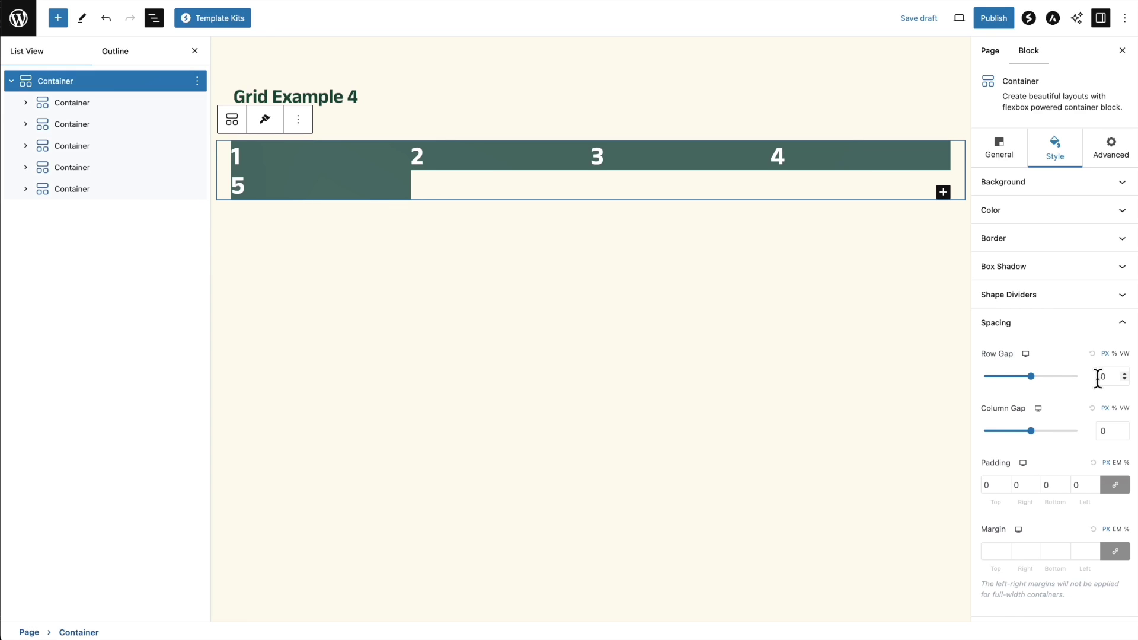
text(2)
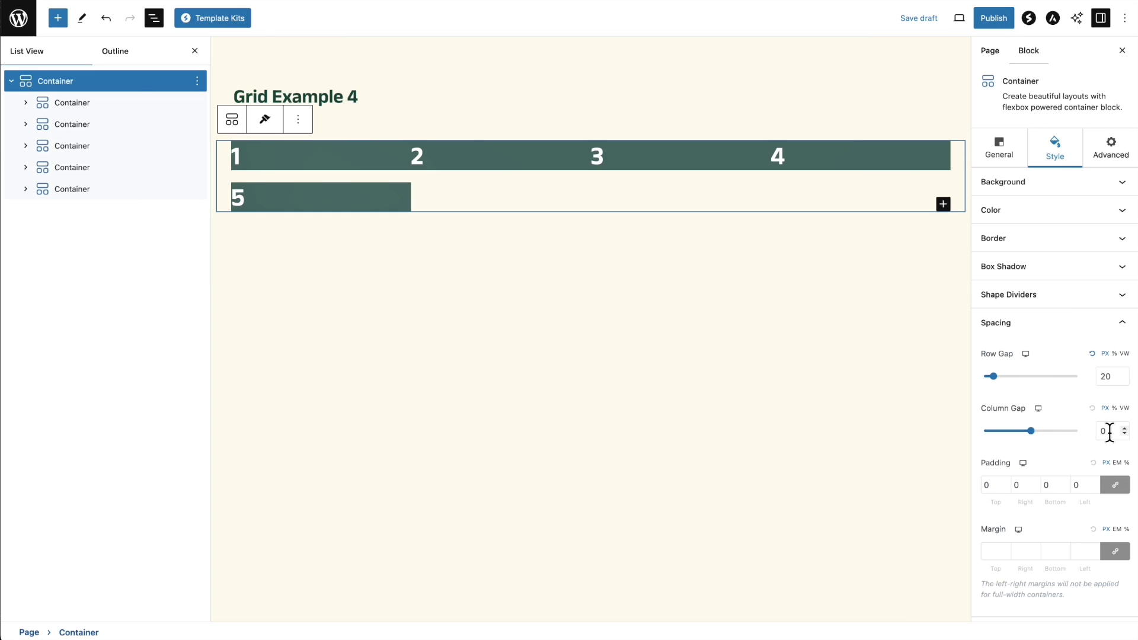
click(1100, 430)
text(20)
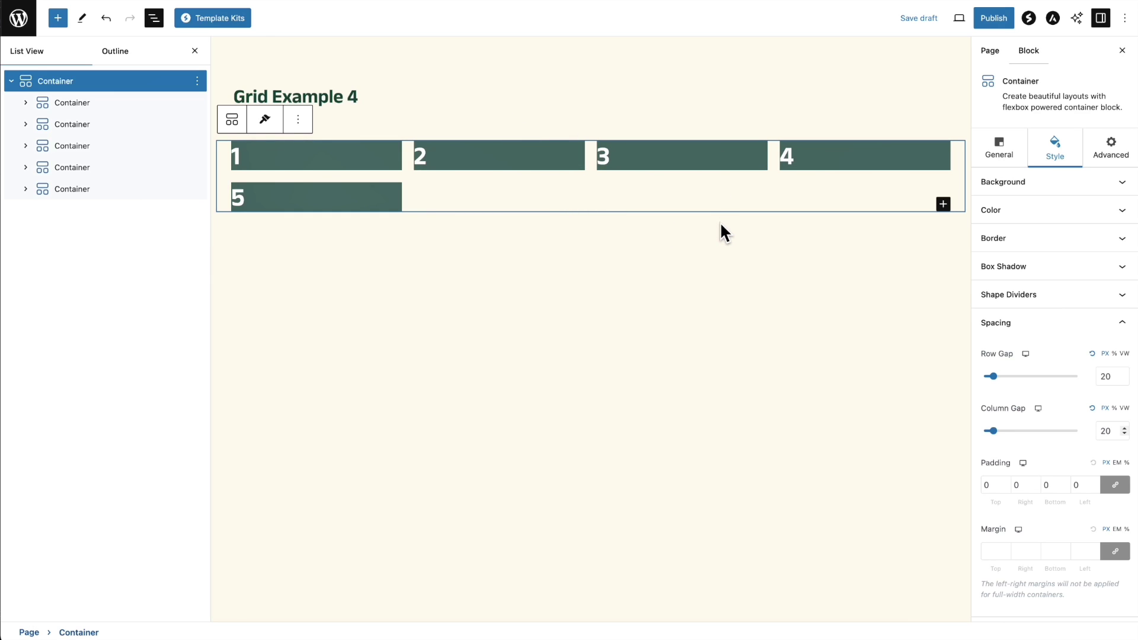
Step: Check the reference layout image, and set the Column Width of nested container 1 to 2 in its grid item settings
click(69, 104)
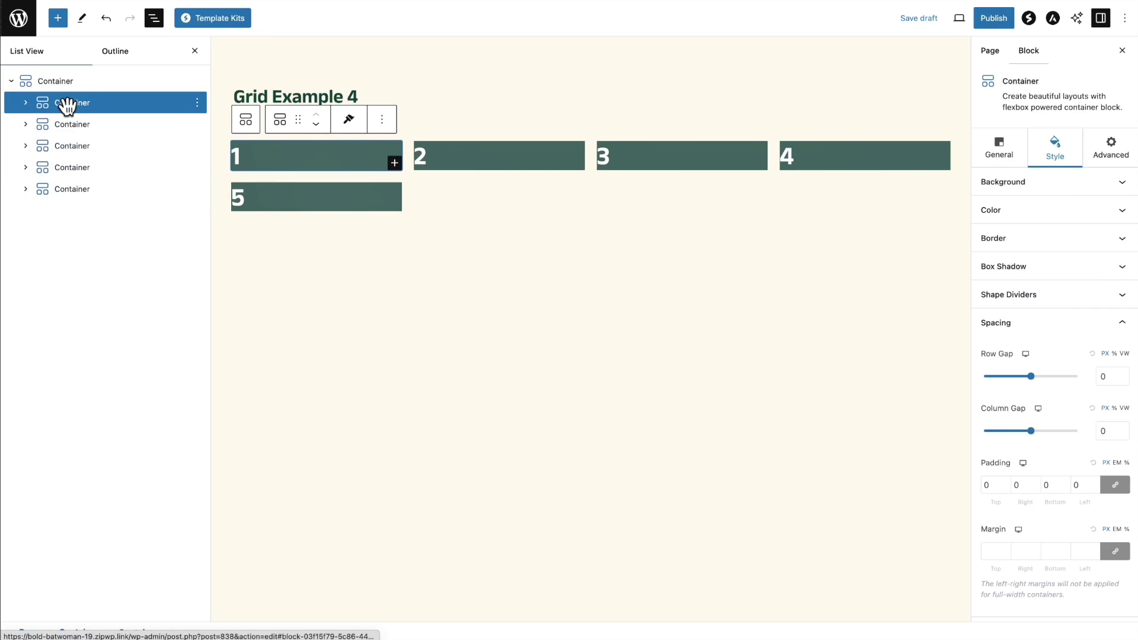
click(68, 124)
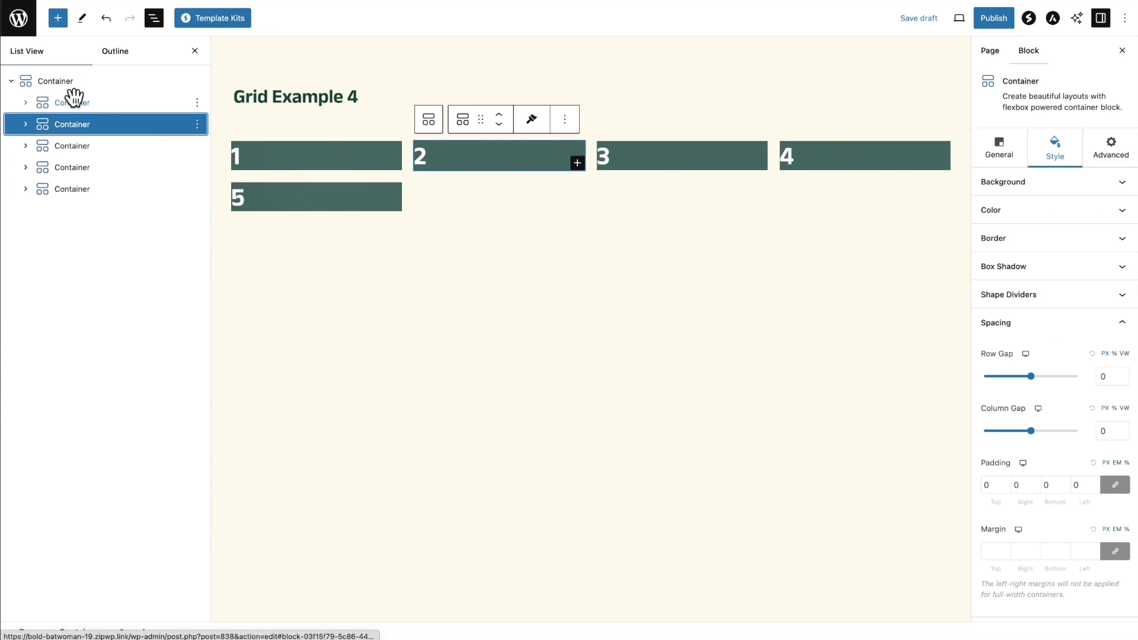
click(72, 81)
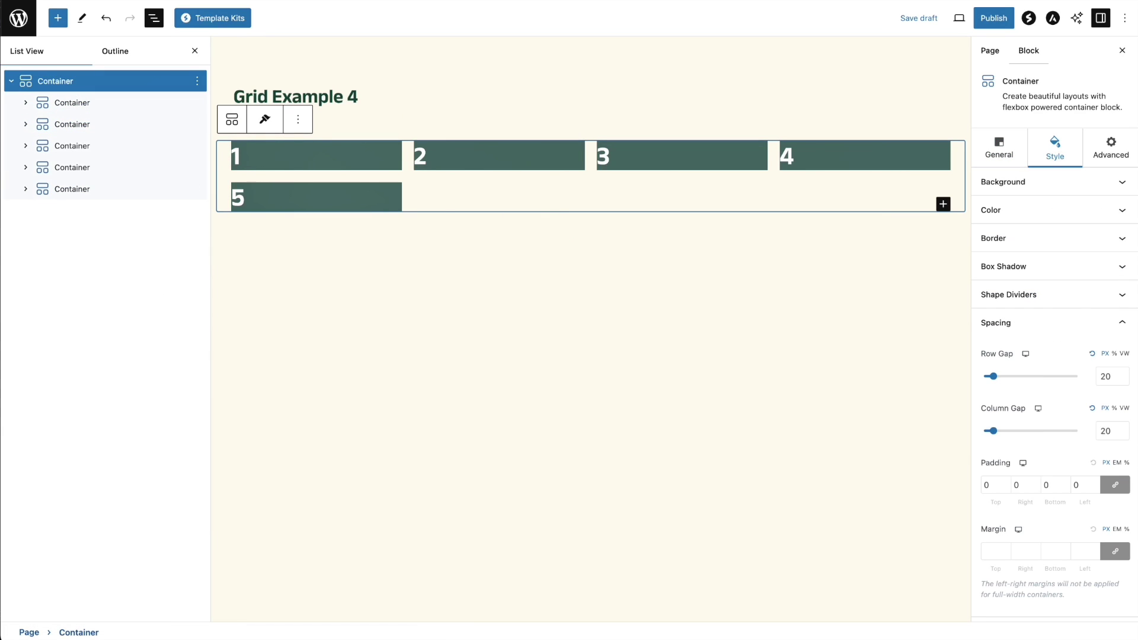
key(super+Tab)
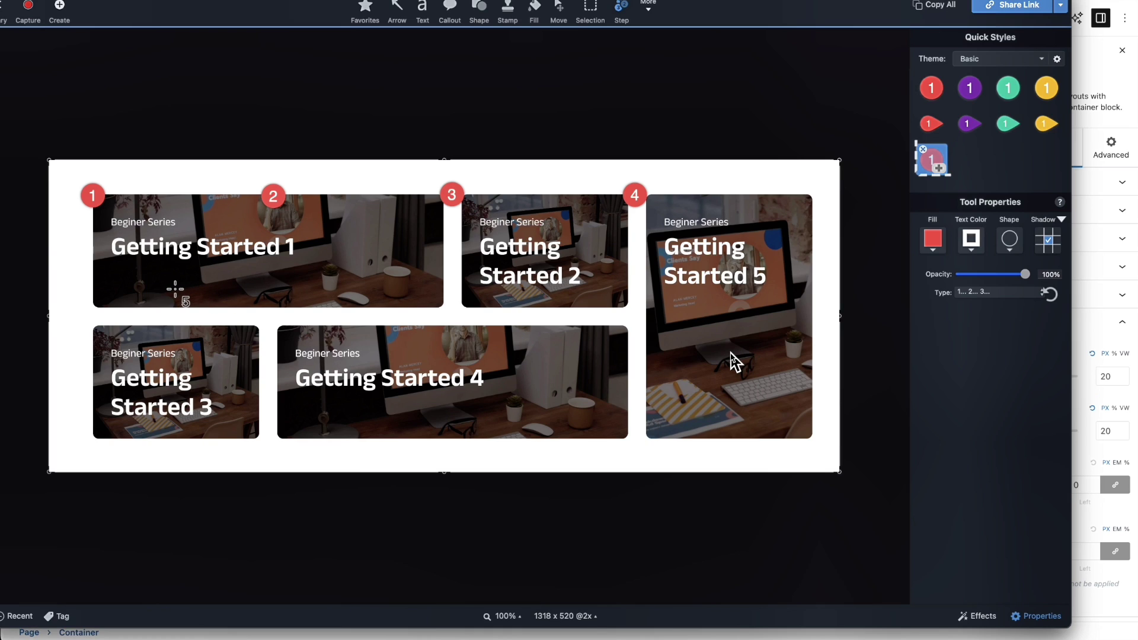
click(1103, 294)
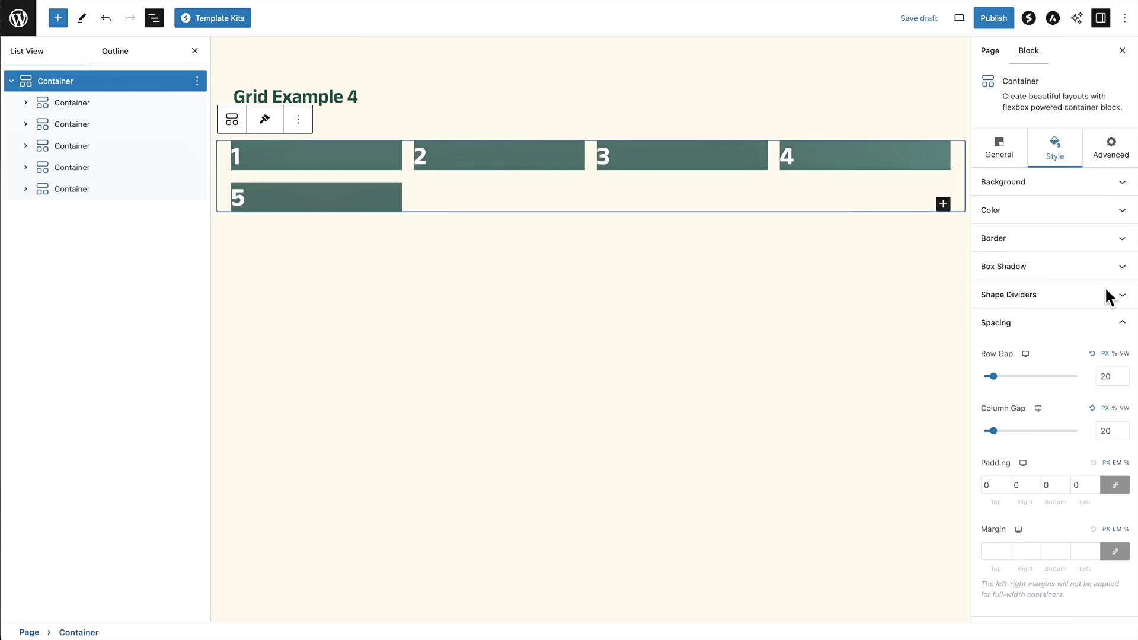
click(99, 102)
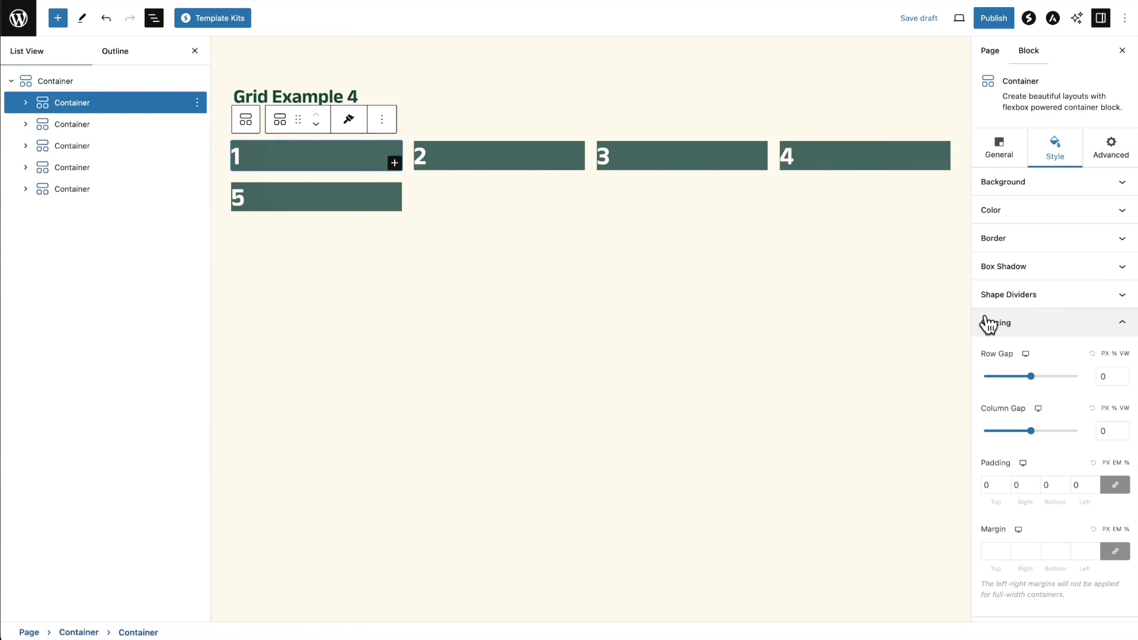
click(998, 148)
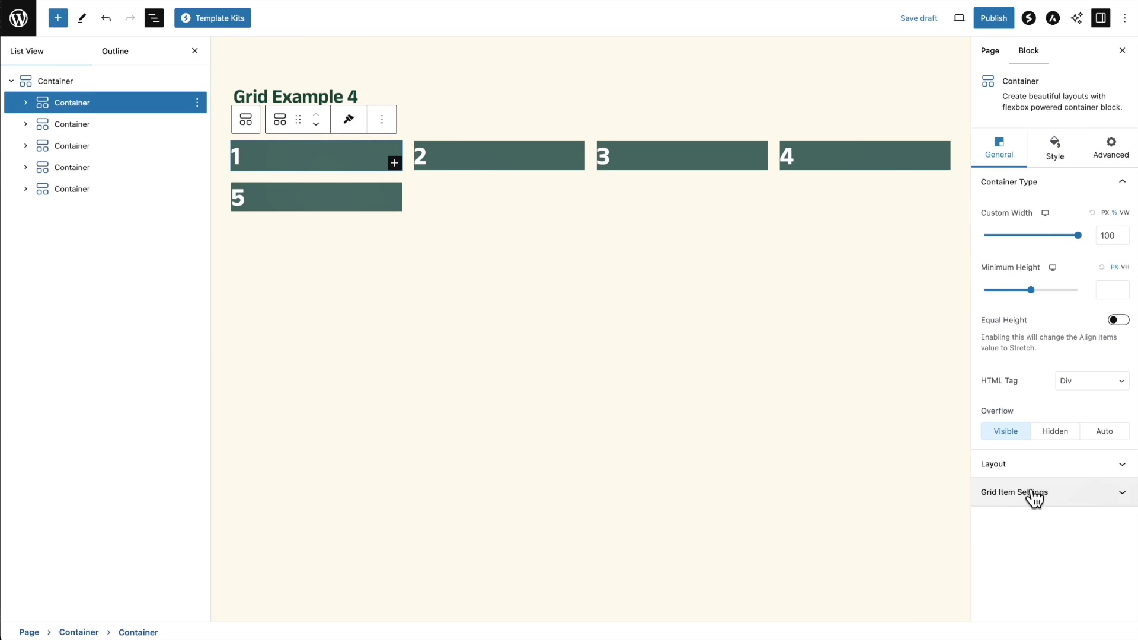
click(1009, 497)
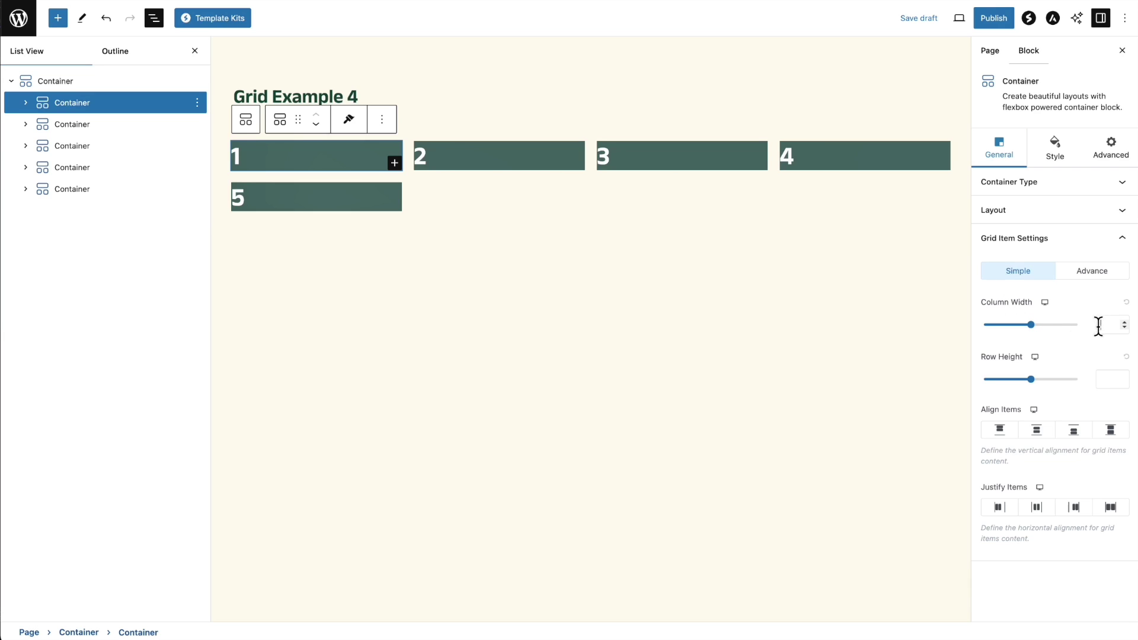
click(996, 336)
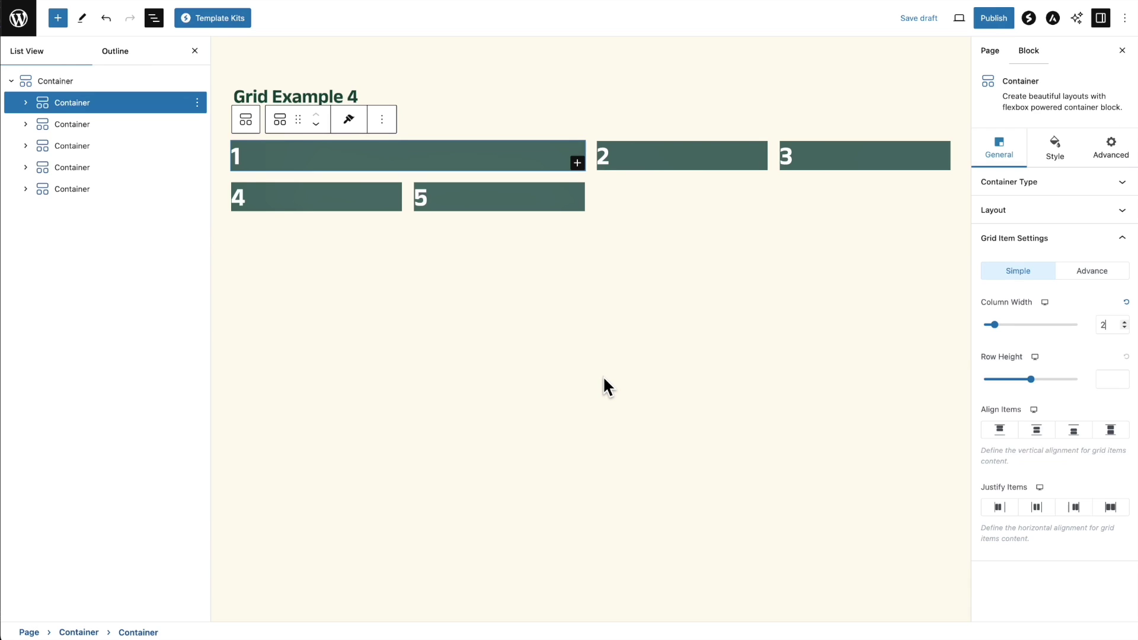
Step: Consult the reference layout image again and set the Column Width of nested container 4 to 2
key(super+Tab)
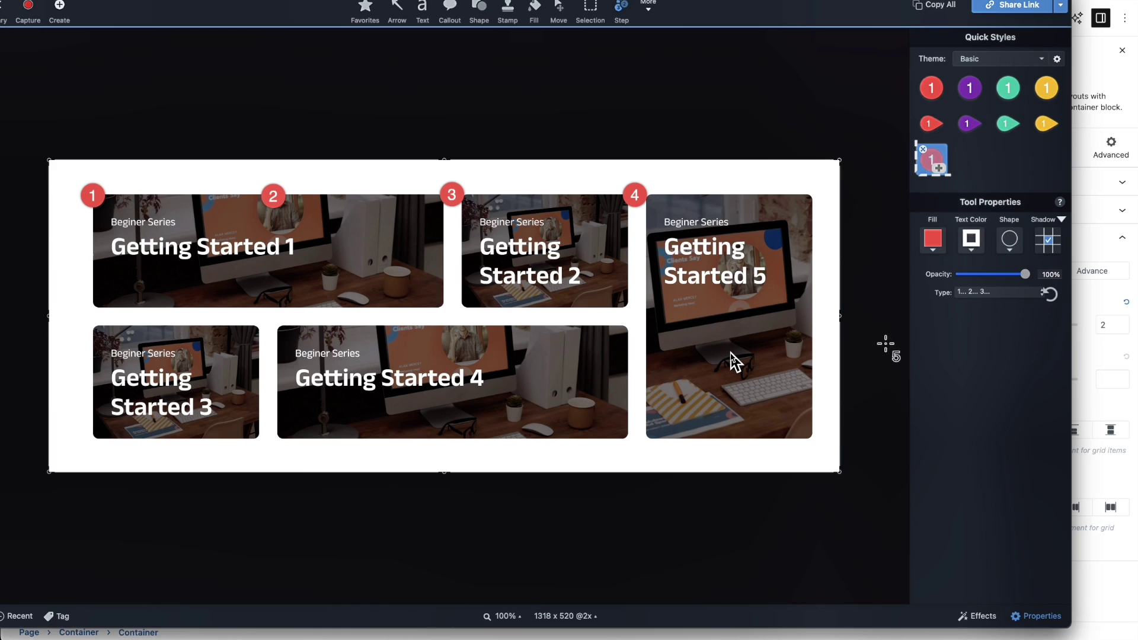
click(1088, 386)
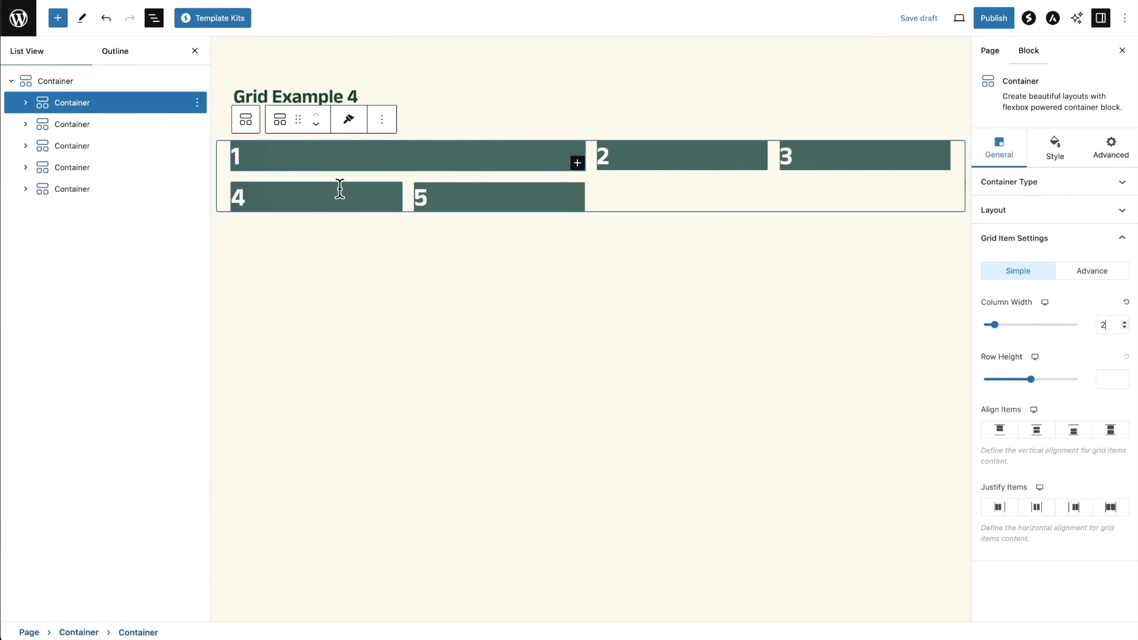
click(76, 167)
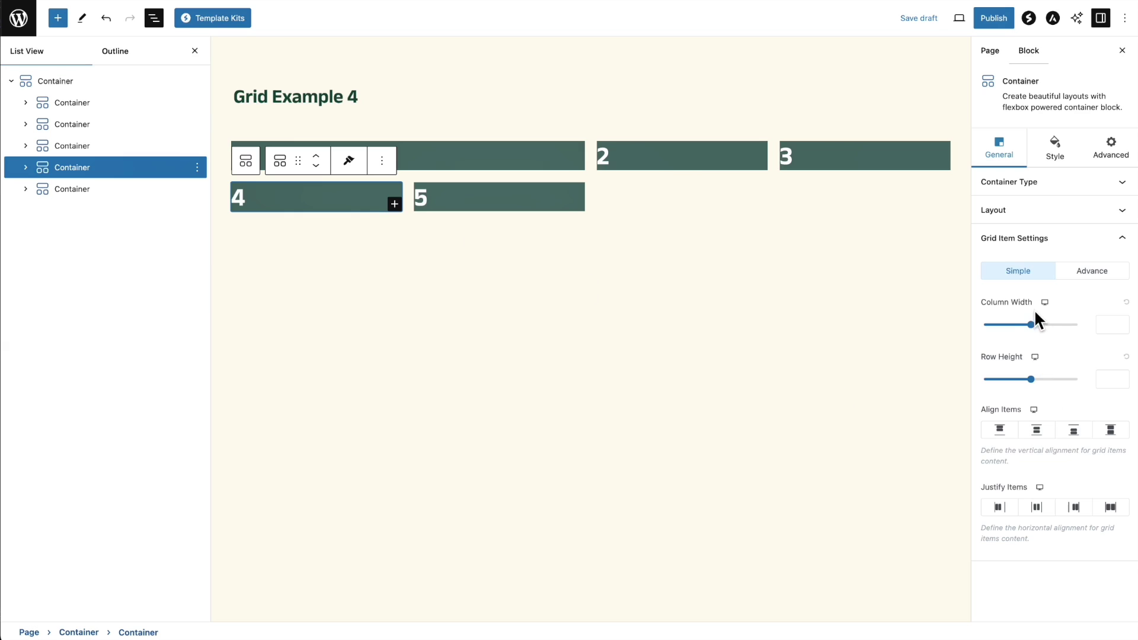
click(1112, 325)
text(2)
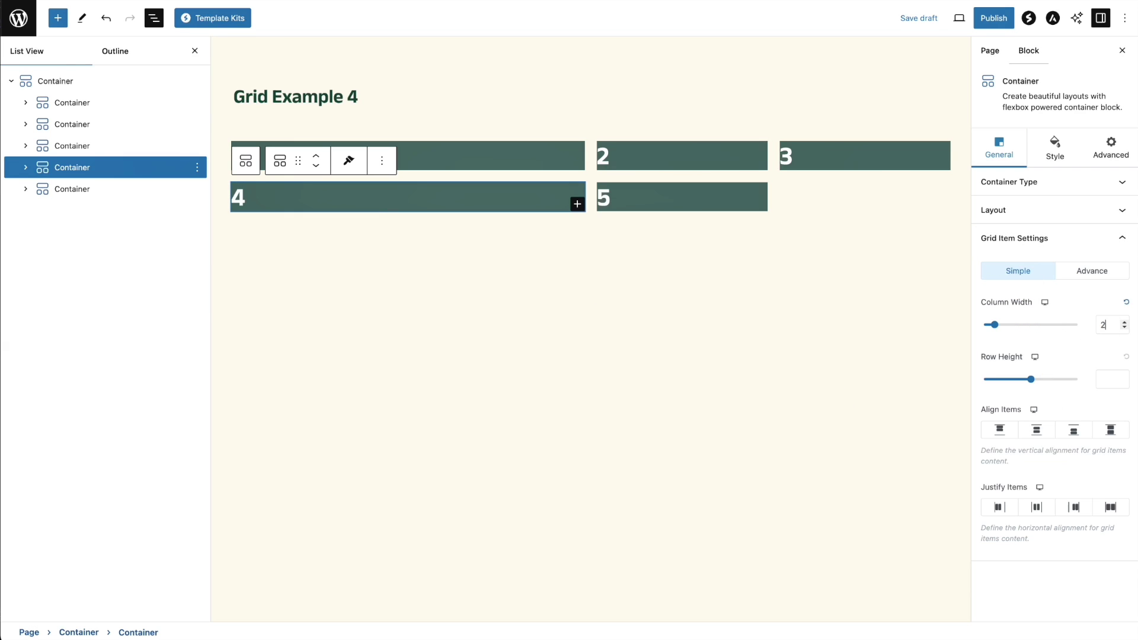
click(585, 363)
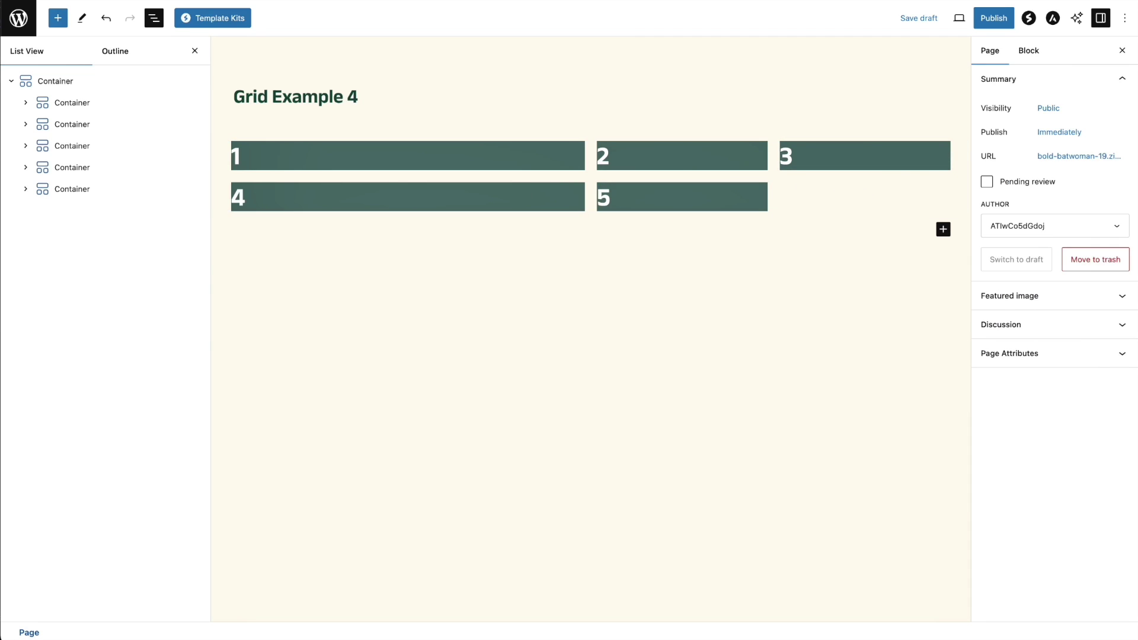
Step: Using the reference image's numbered grid lines, set Column Start to 4 and Column End to 5 for nested container 5
key(super+Tab)
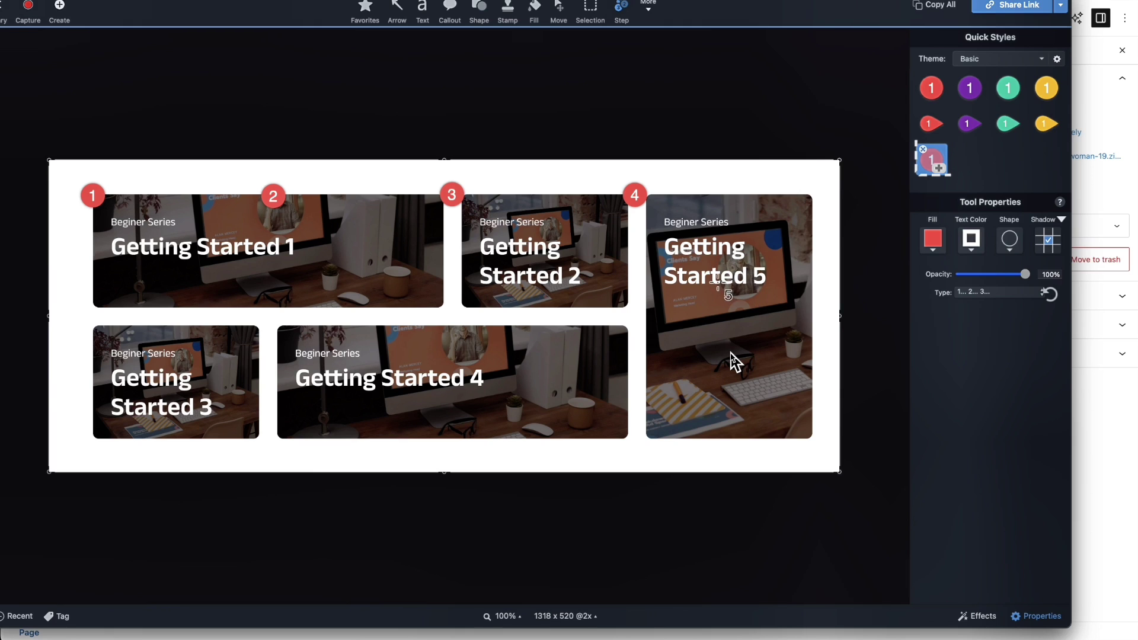
key(super+Tab)
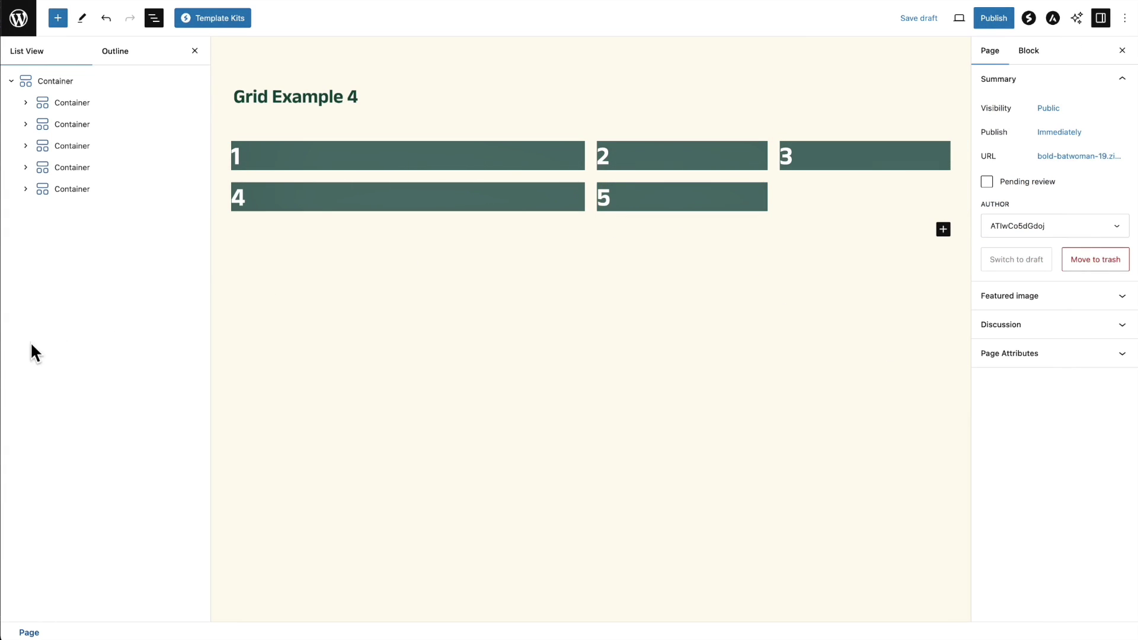
key(super+Tab)
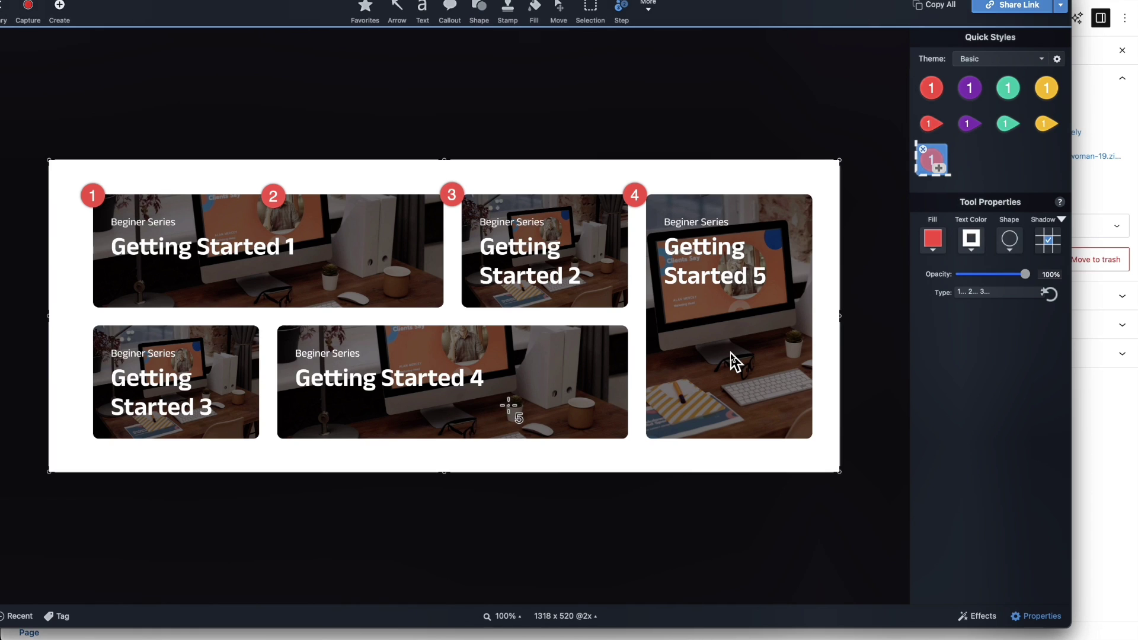
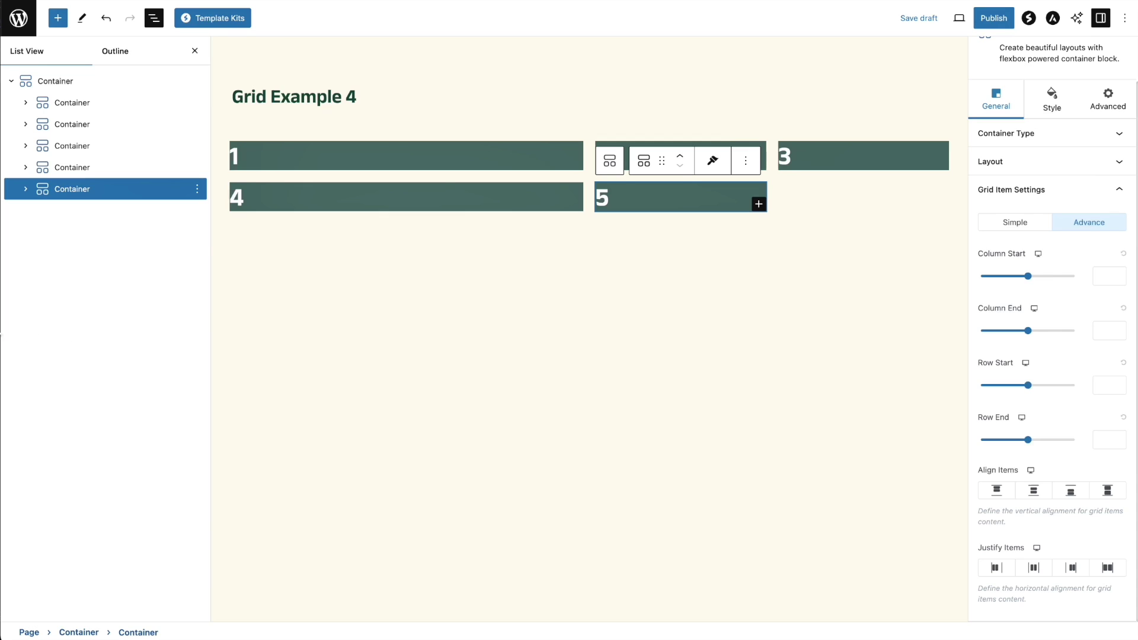
key(super+Tab)
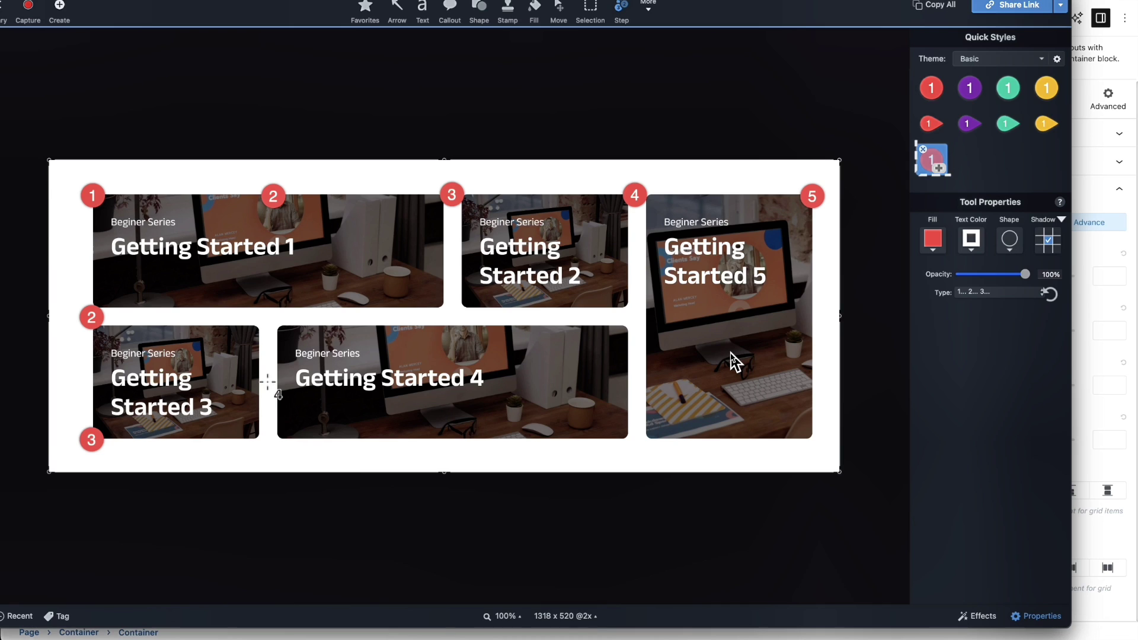
click(1085, 236)
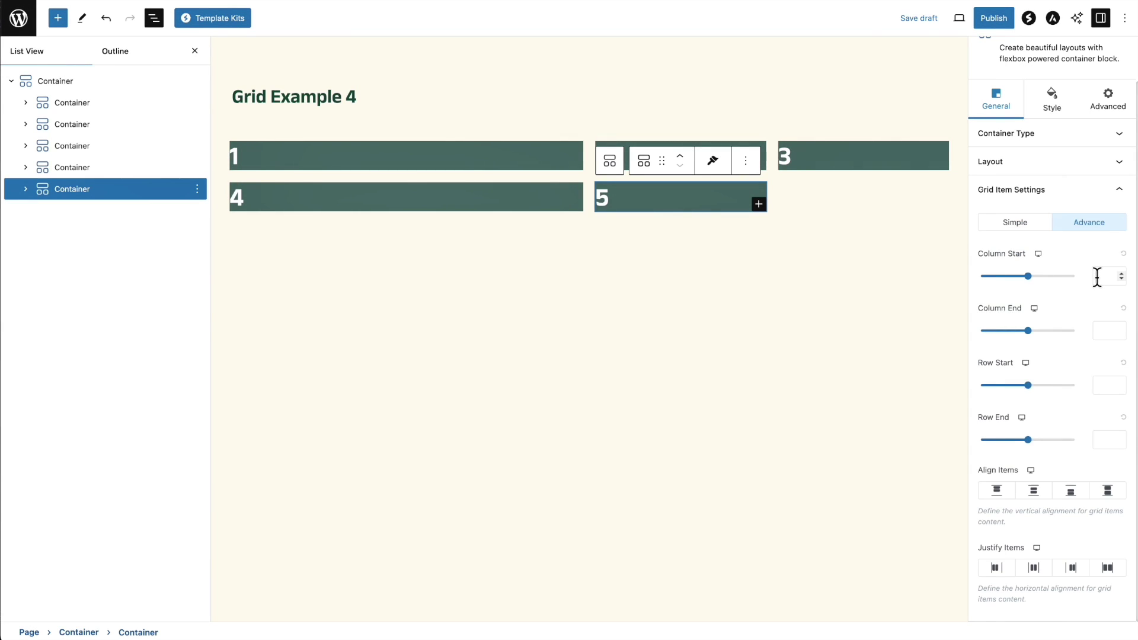
text(4)
click(1101, 323)
text(5)
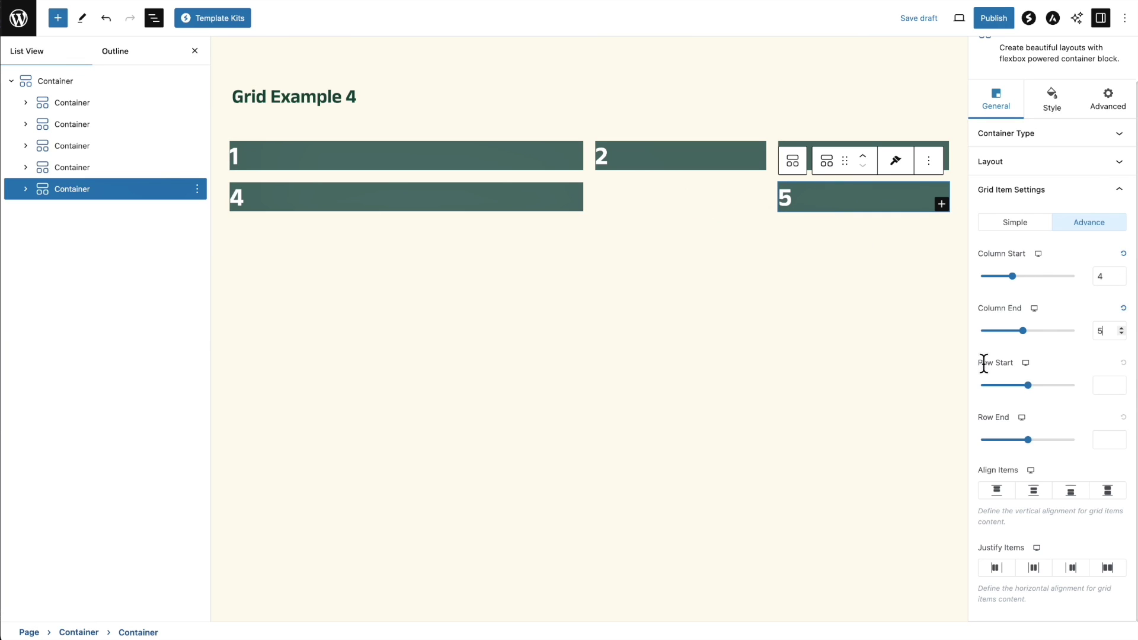
Step: Set Row Start to 1 and Row End to 3 for nested container 5
click(1106, 386)
text(4)
key(BackSpace)
text(1)
click(1103, 440)
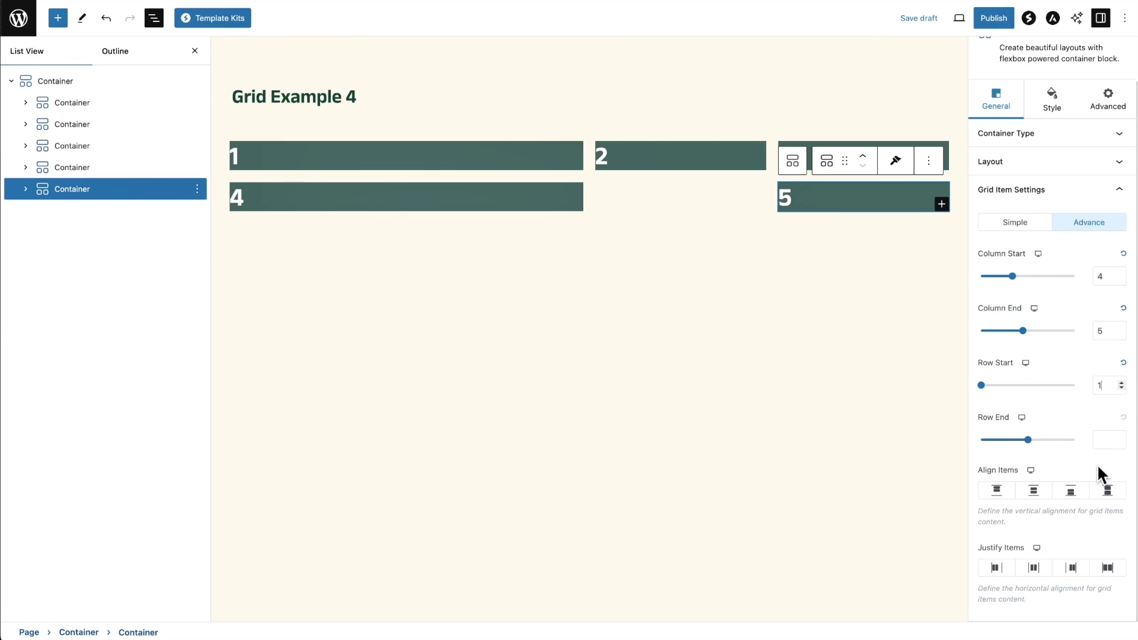
text(3)
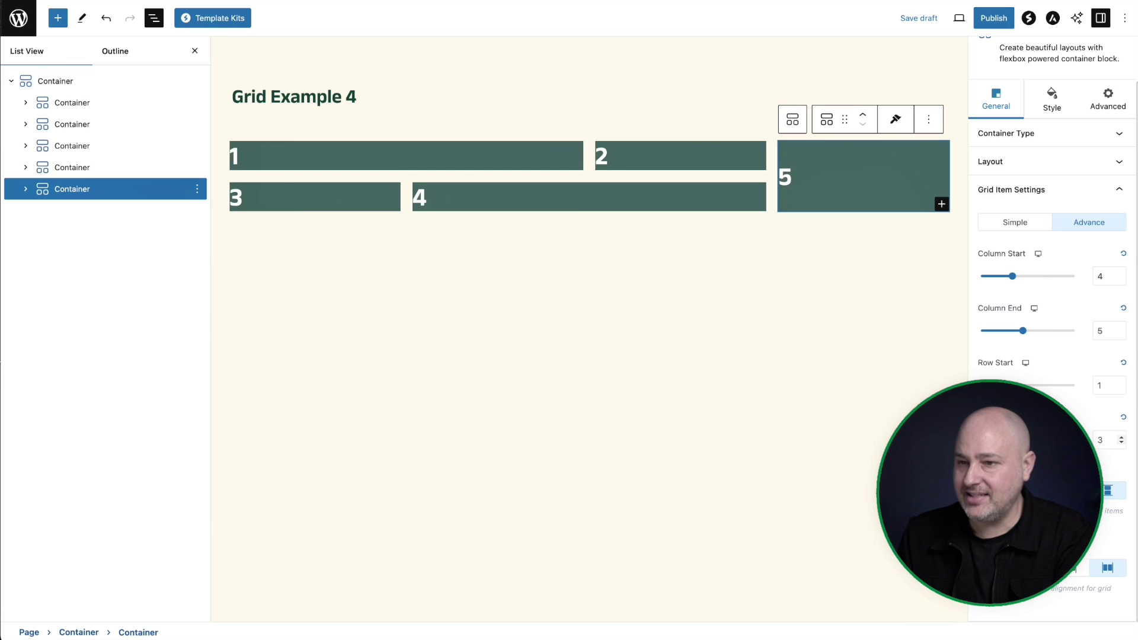
Step: Switch between the image editor and the page to compare the finished grid with the annotated reference layout
key(super+Tab)
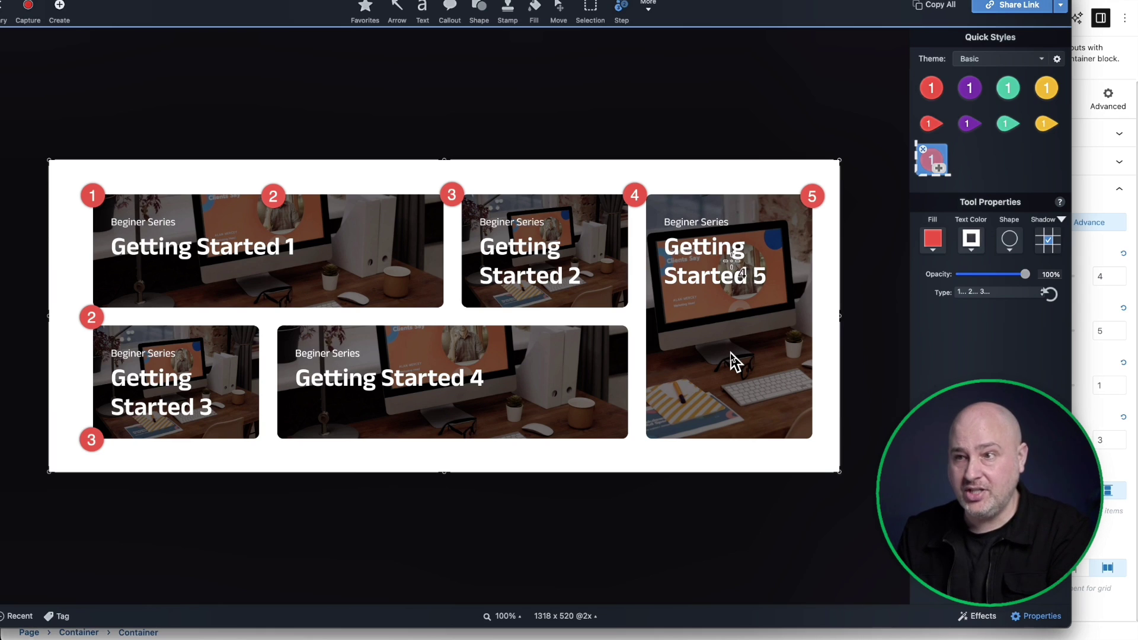
click(1088, 252)
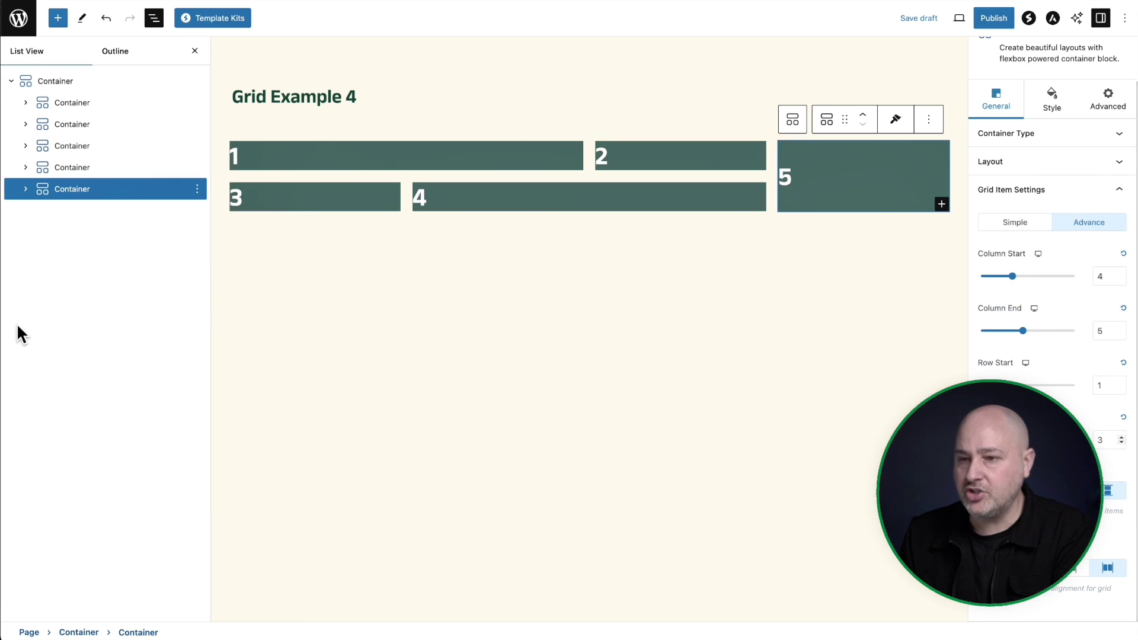
key(super+Tab)
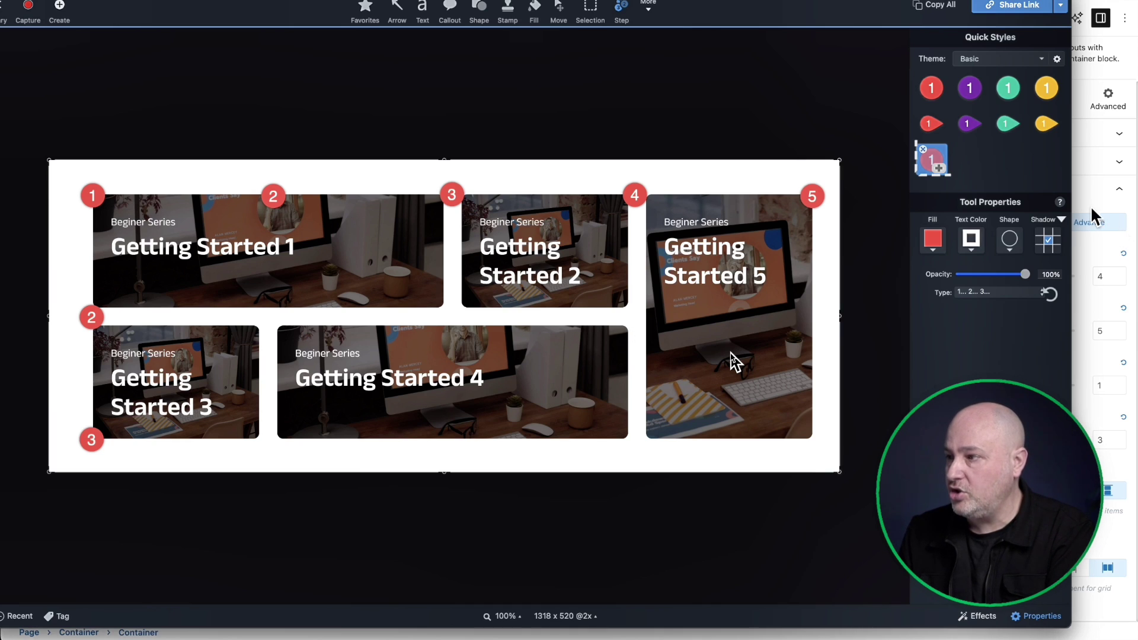
click(1129, 217)
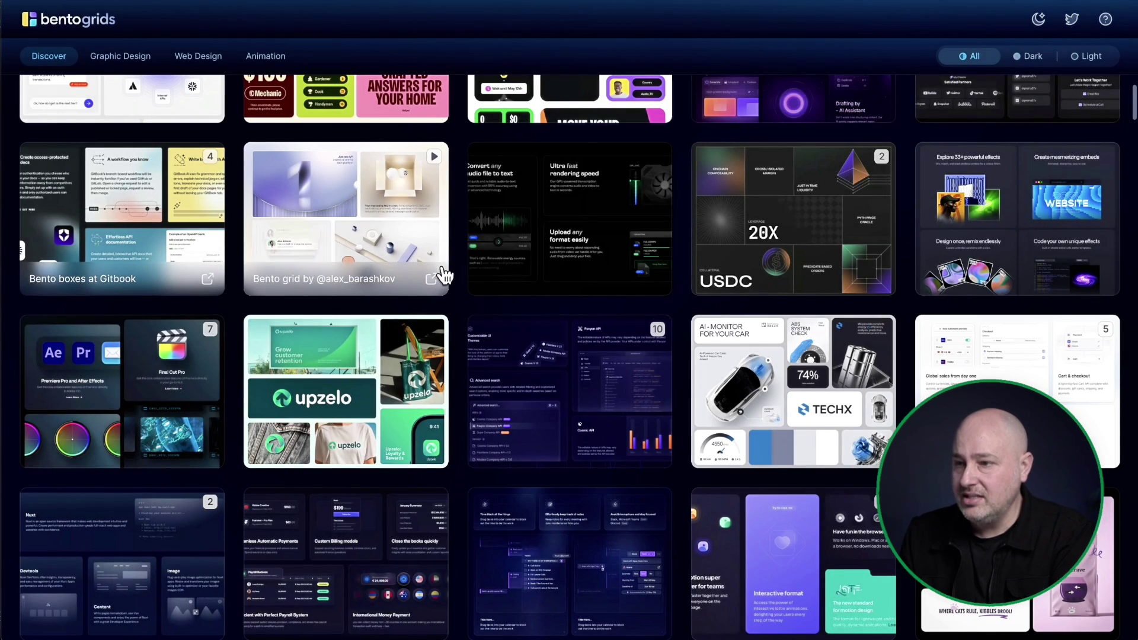
Step: Browse the bentogrids gallery for examples of bento grid layouts
click(354, 408)
click(935, 319)
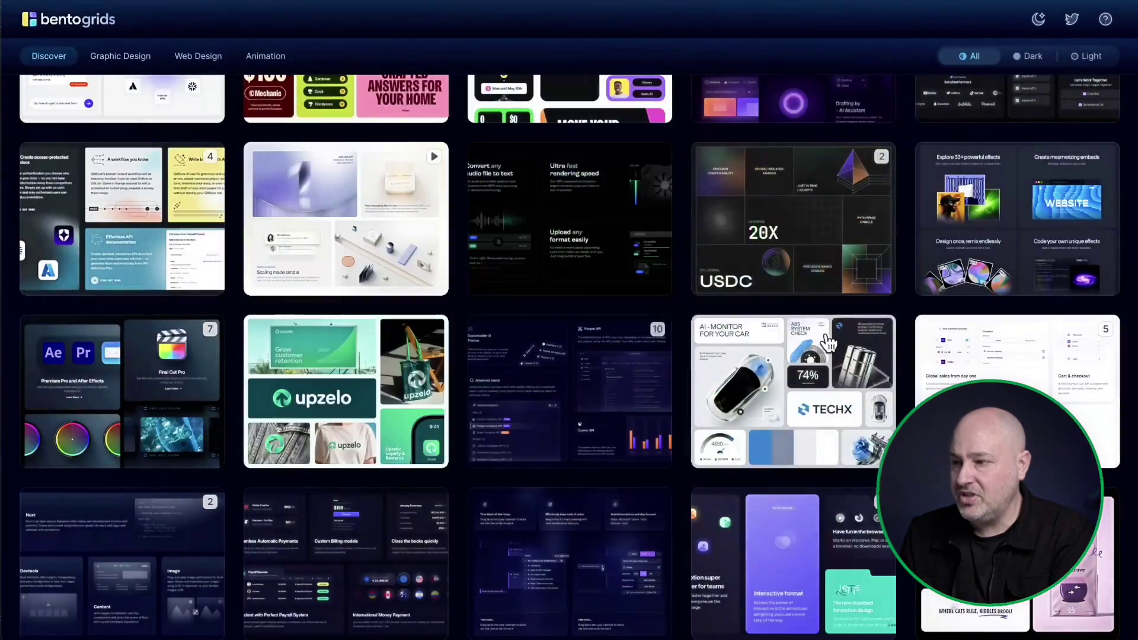
scroll(758, 380, down, 3)
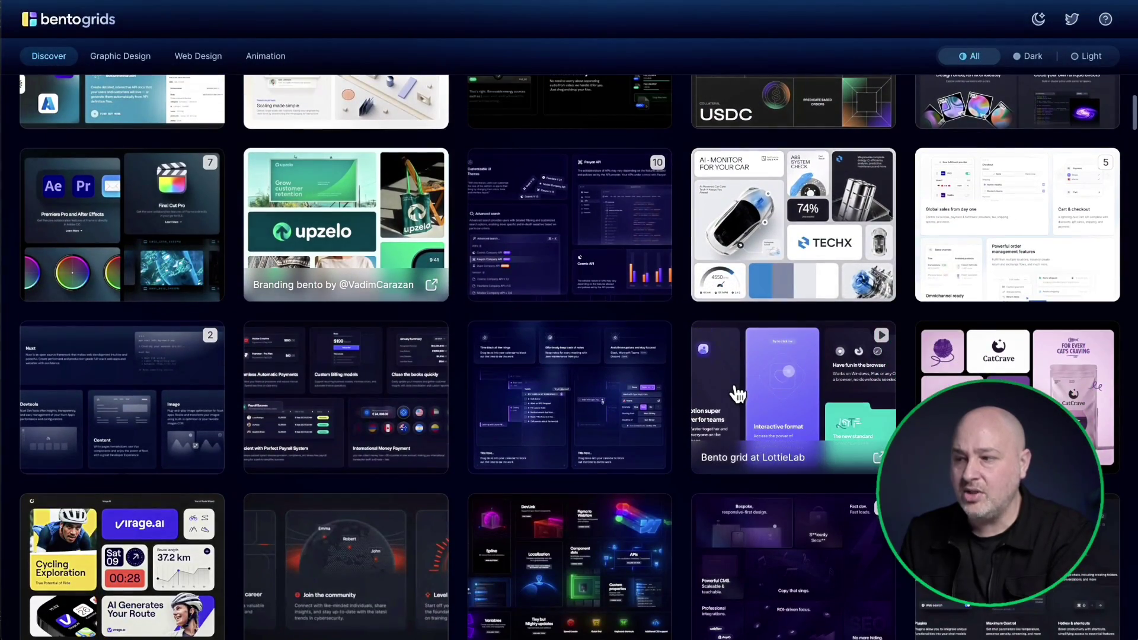
Step: View the "Bento grid at LottieLab" example enlarged in the bentogrids gallery, closing the preview when done
click(794, 404)
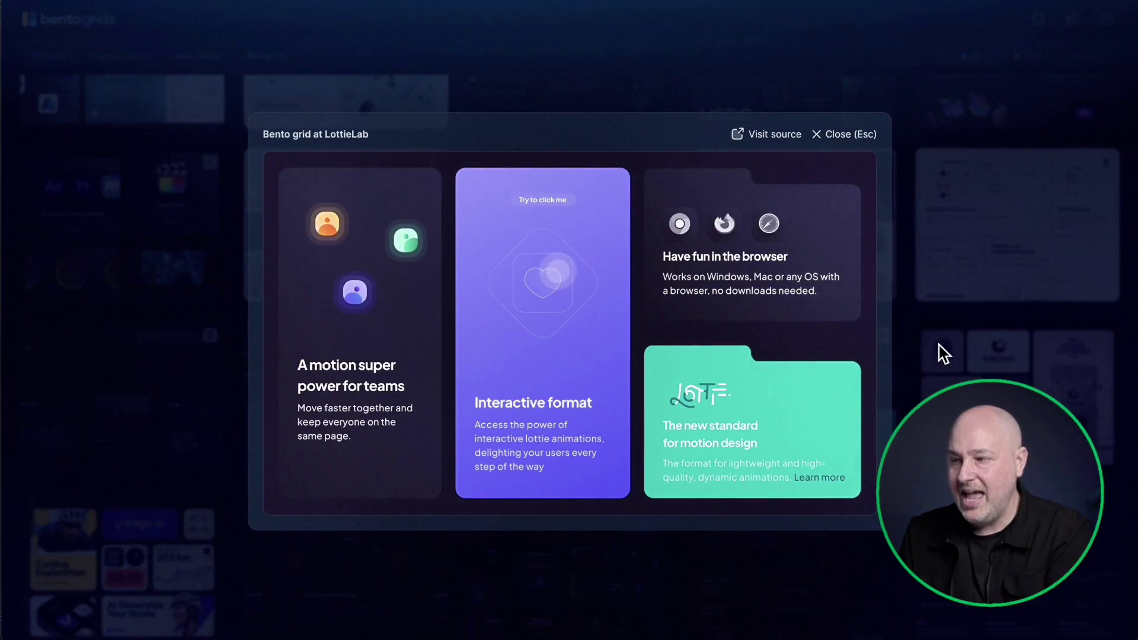
click(997, 328)
click(998, 344)
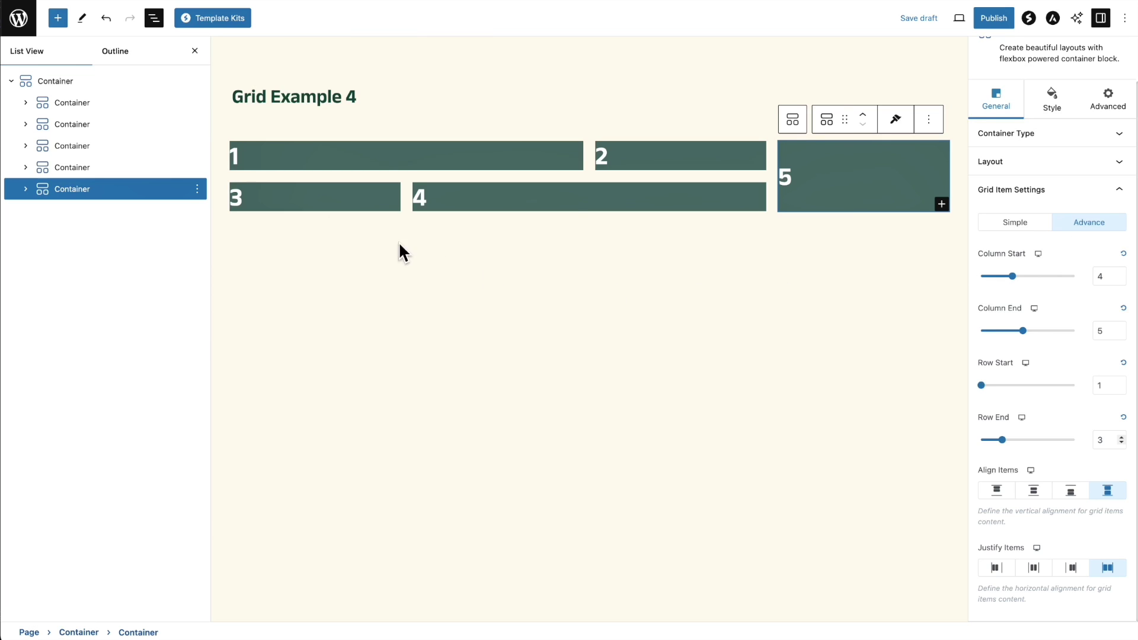
Step: Back in the WordPress editor, examine the outer grid container's layout settings and the Grid Property sizing options of Column 1
click(92, 79)
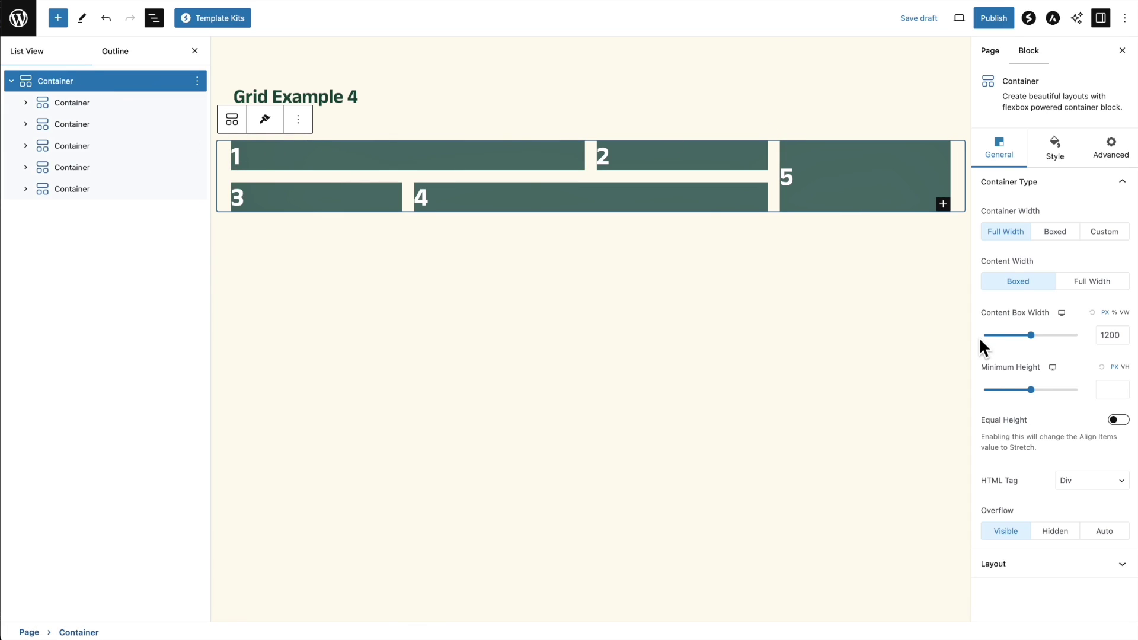
click(1046, 570)
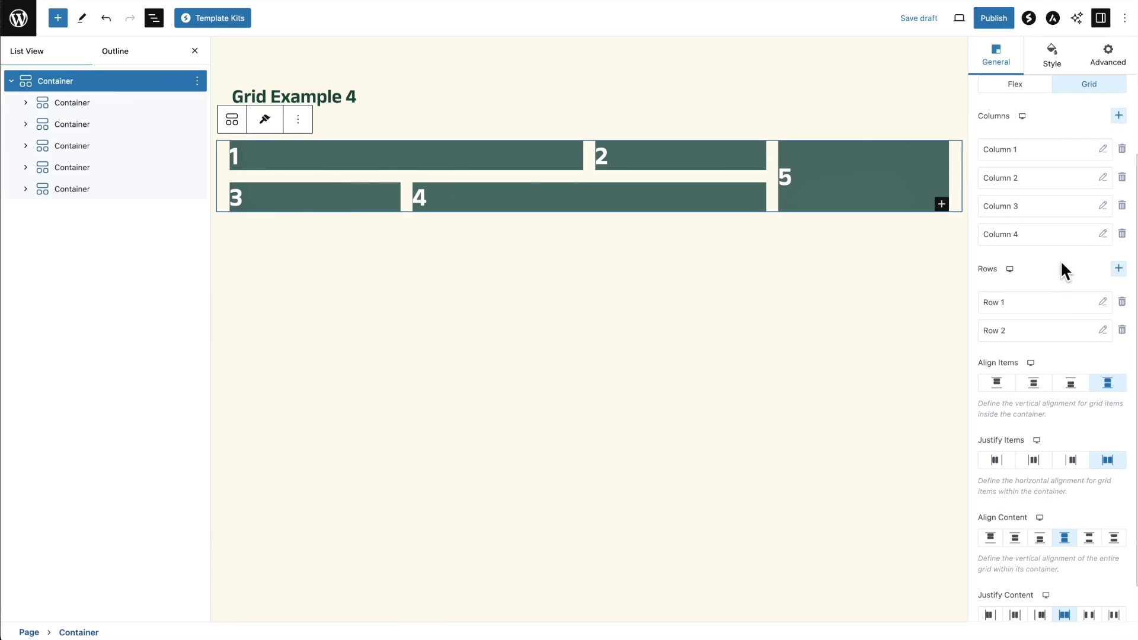
click(1022, 149)
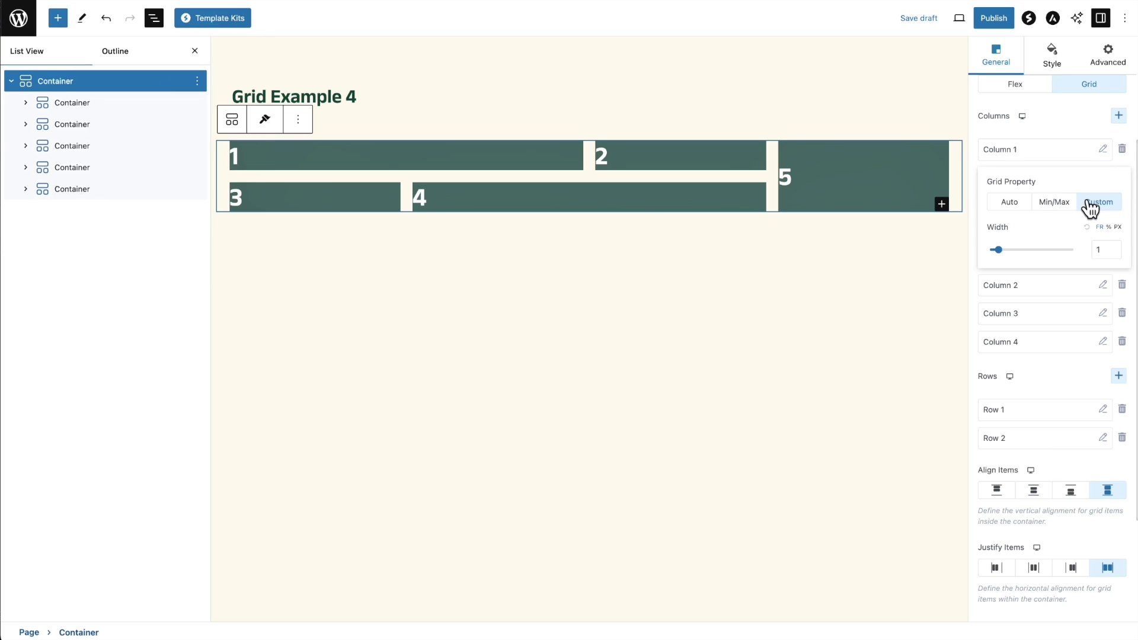
click(1051, 116)
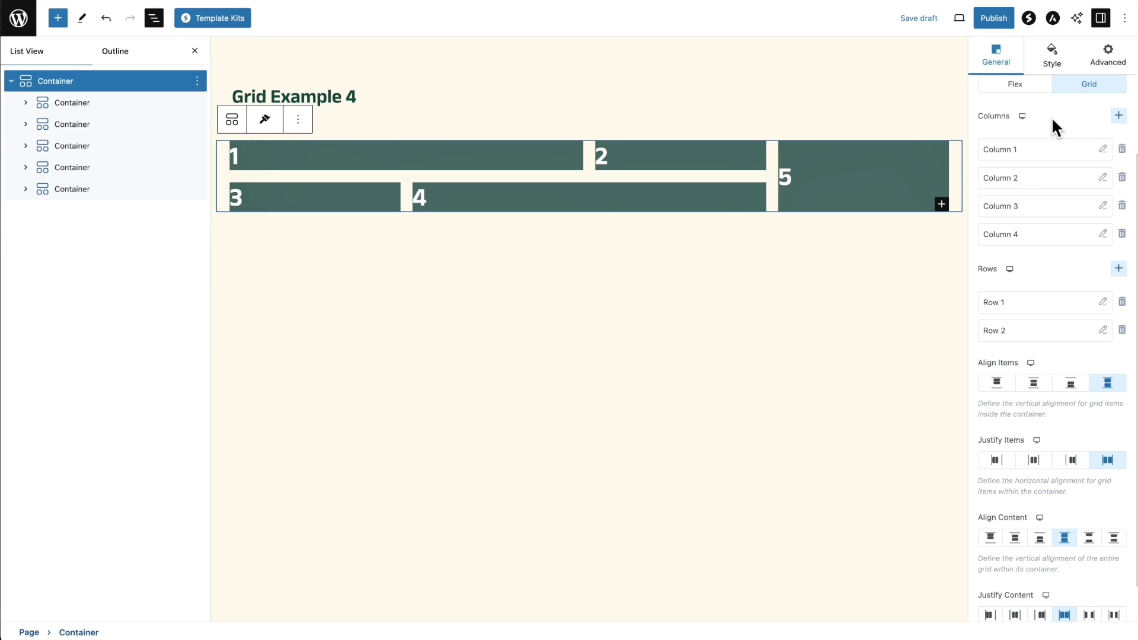